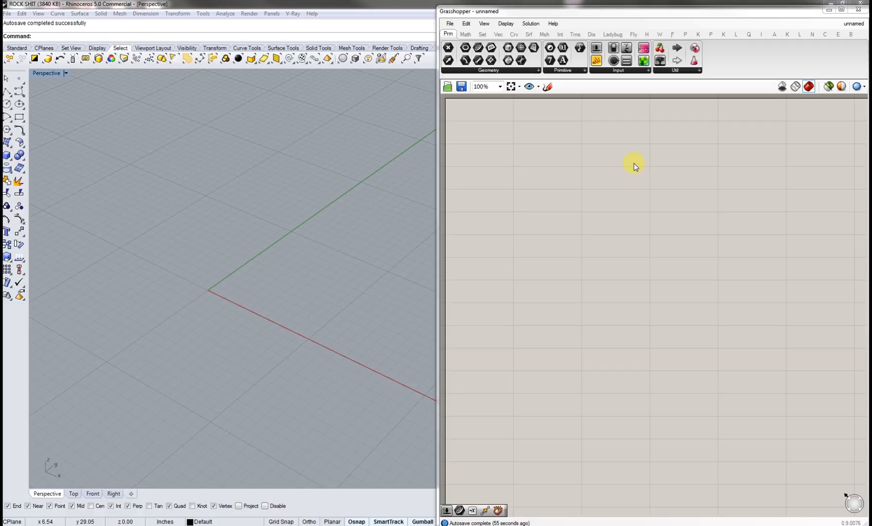
Step: Close the Grasshopper editor and relaunch it with the Grasshopper command
left_click(858, 10)
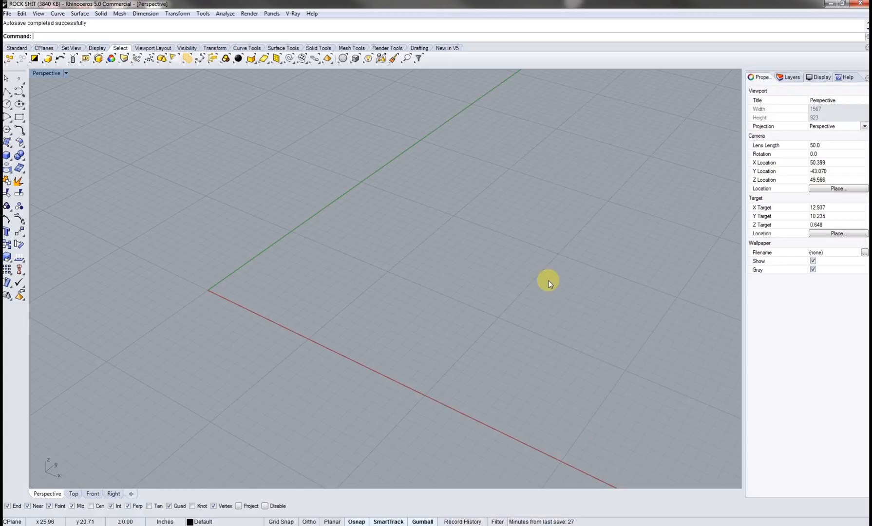
right_click_drag(336, 248, 530, 270, "shift")
right_click_drag(428, 288, 390, 318, "shift")
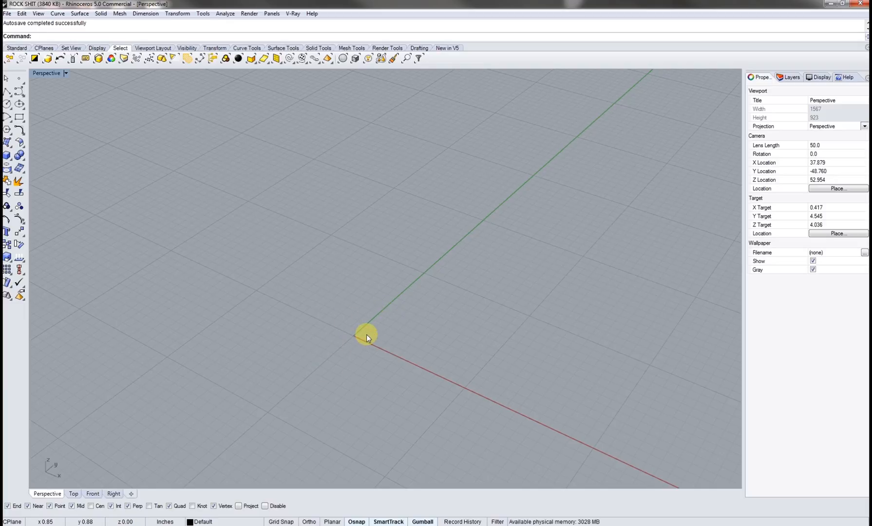
right_click_drag(336, 334, 383, 276, "shift")
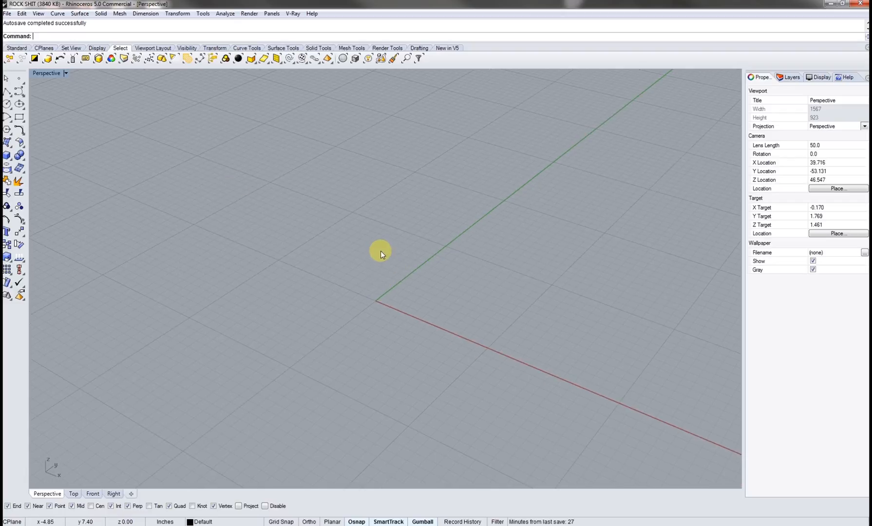
type("Grass")
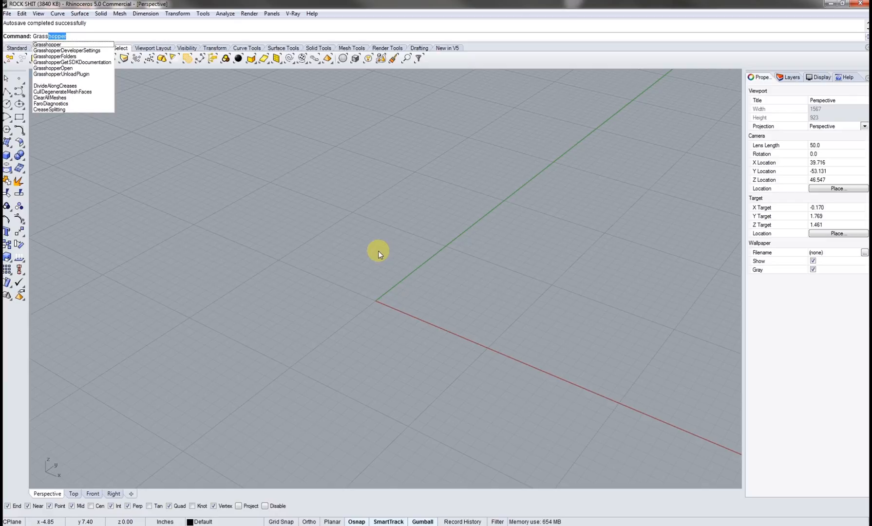
key("Return")
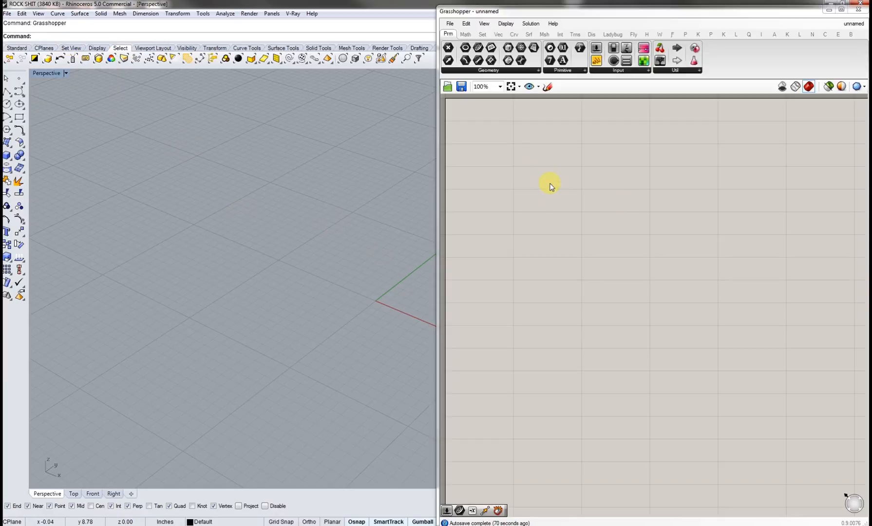
scroll(498, 181, "down", 5)
right_click_drag(498, 181, 552, 192)
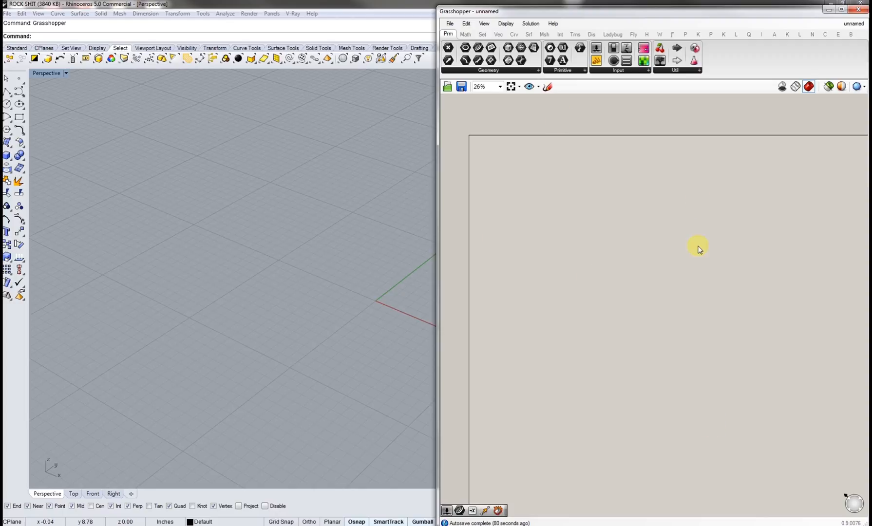
right_click_drag(484, 166, 509, 208)
scroll(496, 41, "up", 3)
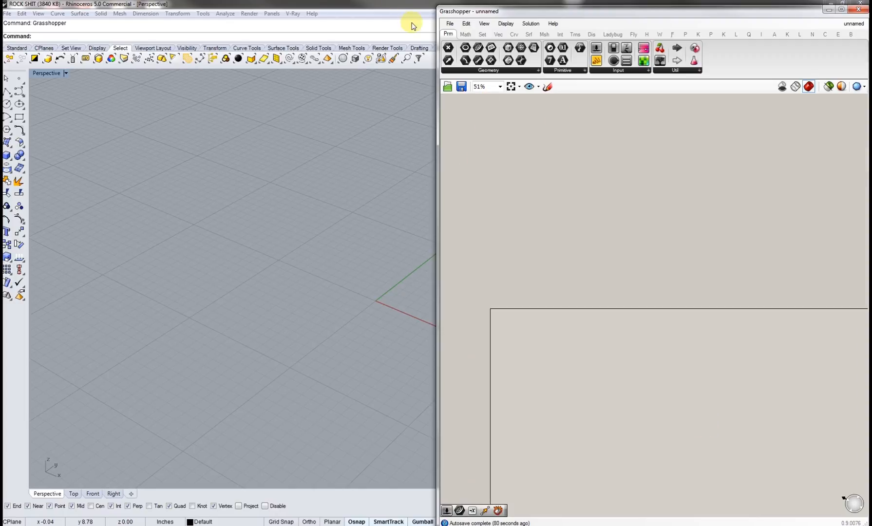
Step: Browse the Grasshopper component tabs from Math through Dis
left_click(466, 34)
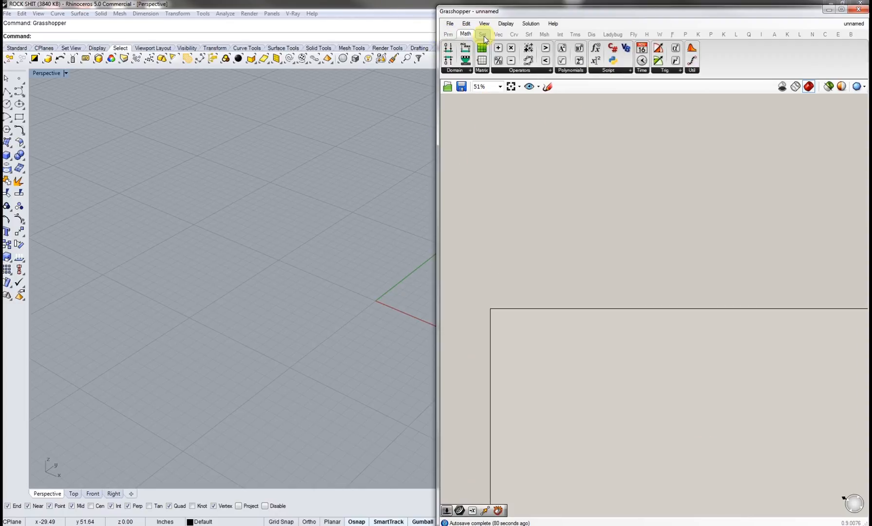
left_click(482, 34)
left_click(498, 35)
left_click(514, 35)
left_click(529, 34)
left_click(544, 35)
left_click(560, 35)
left_click(575, 34)
left_click(591, 34)
left_click(575, 35)
left_click(467, 34)
left_click(450, 36)
Step: Search for and place a Rectangle component on the canvas
right_click_drag(497, 311, 471, 128)
right_click_drag(350, 296, 259, 303)
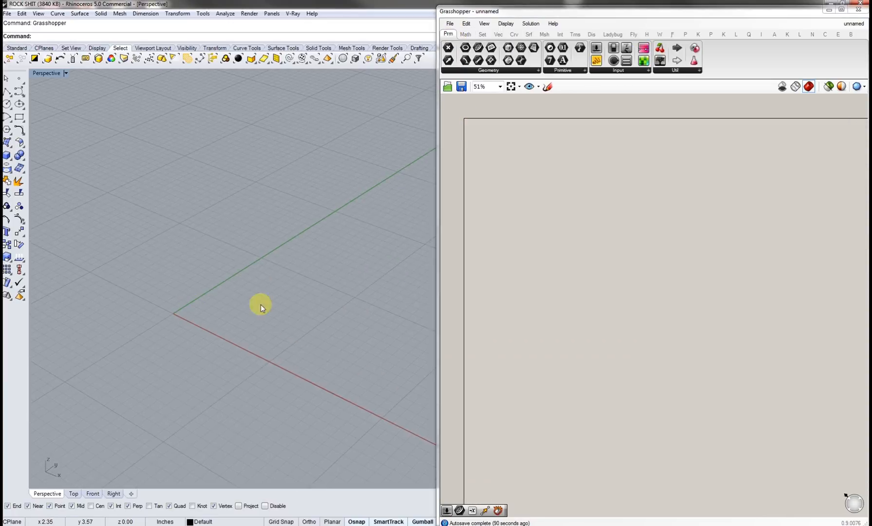
scroll(494, 153, "up", 7)
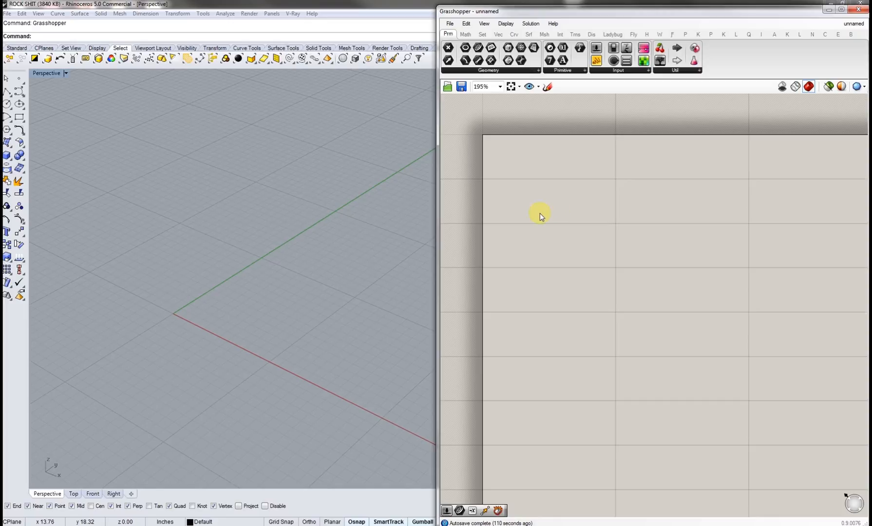
double_click(530, 233)
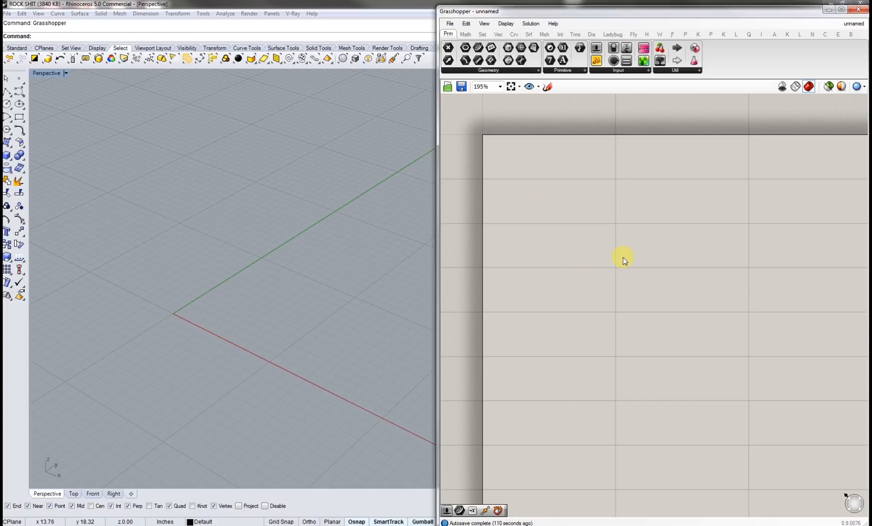
double_click(644, 241)
type("rec")
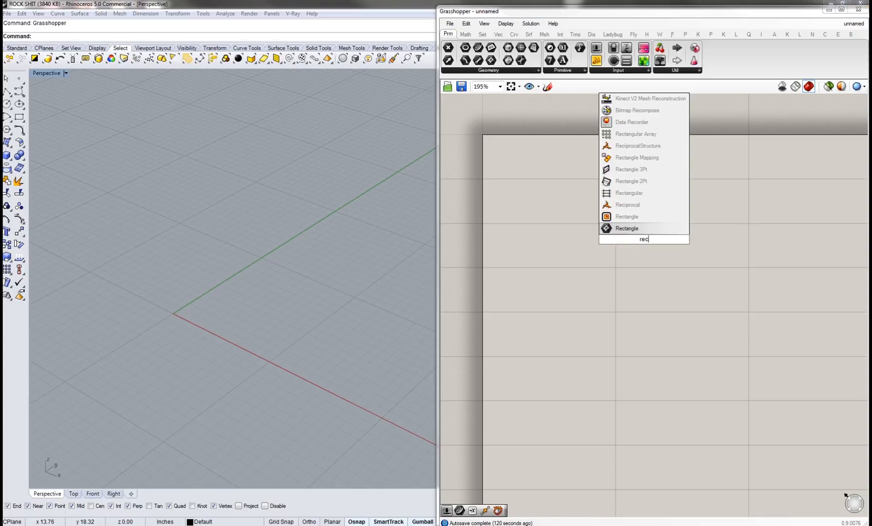
left_click(644, 228)
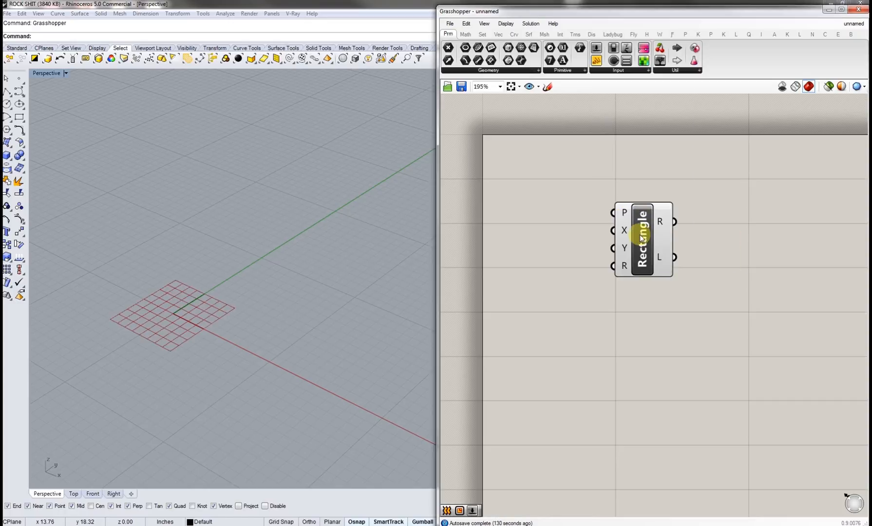
left_click_drag(650, 232, 674, 237)
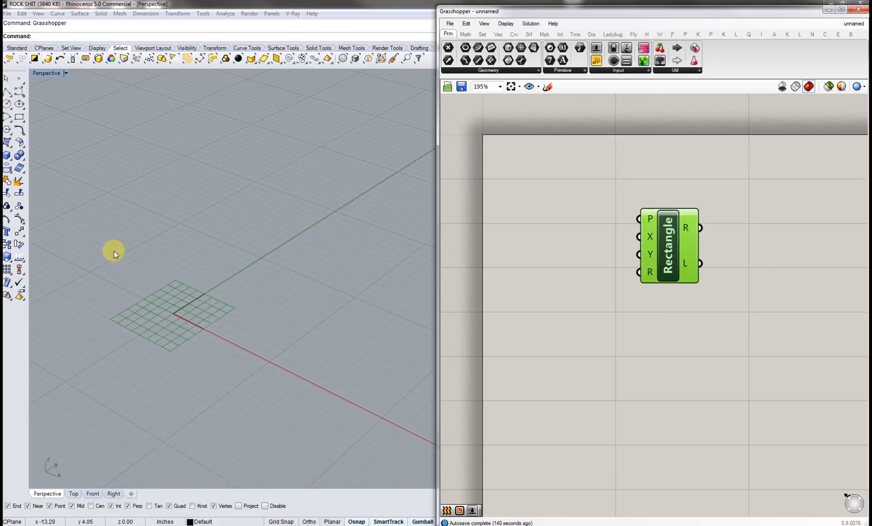
Step: Create a point on the Y axis in the Rhino viewport
left_click(18, 80)
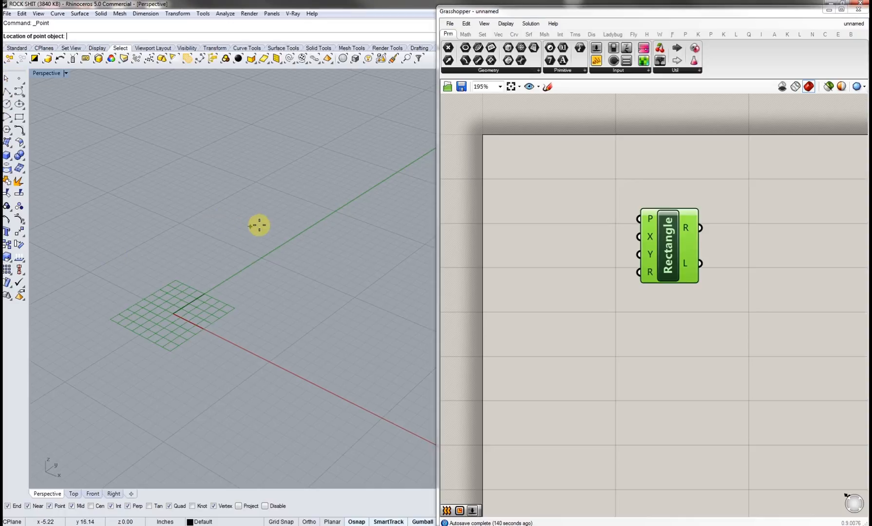
left_click(308, 227)
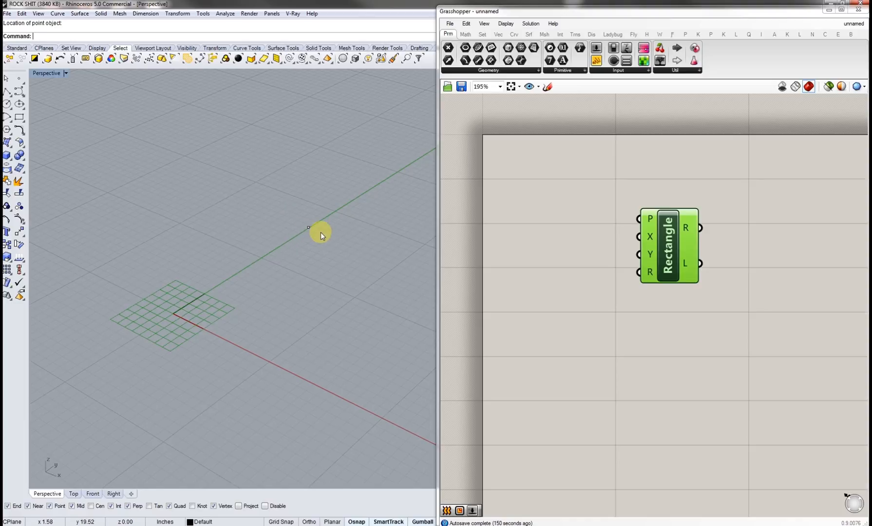
left_click(308, 227)
Step: Search for and add a Point parameter to the canvas
double_click(559, 209)
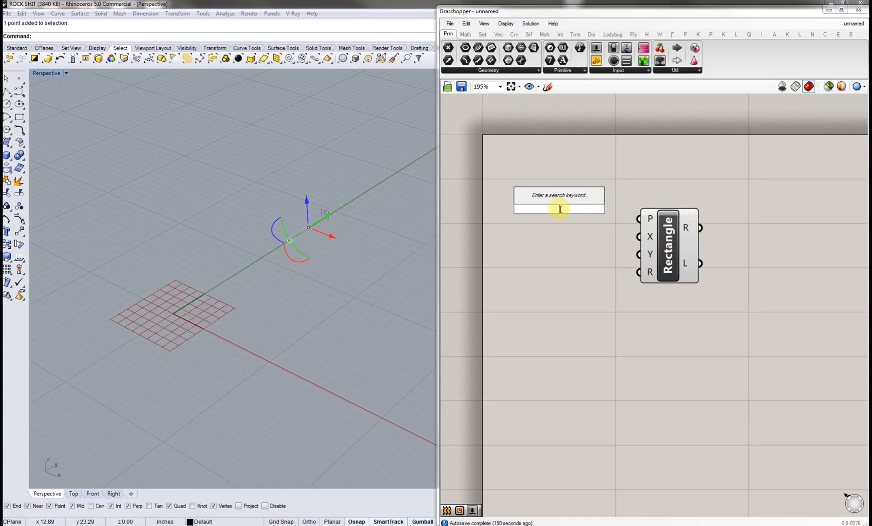
type("point")
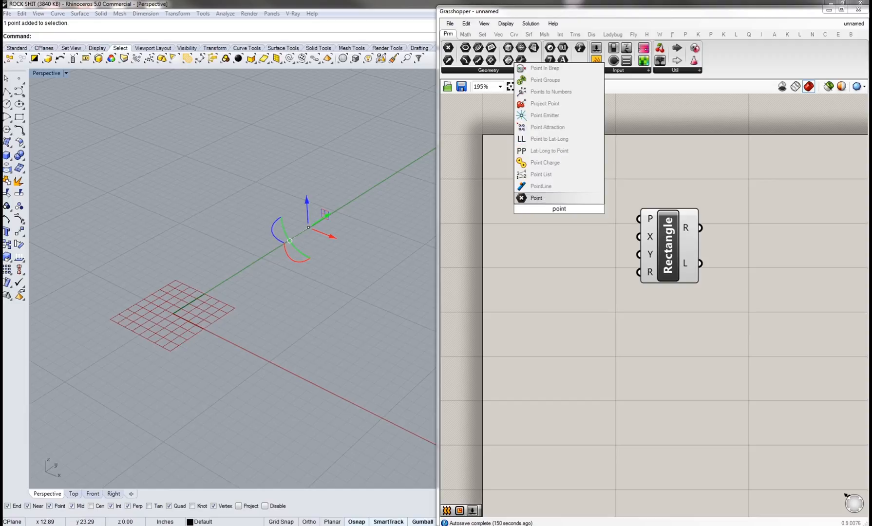
left_click(550, 197)
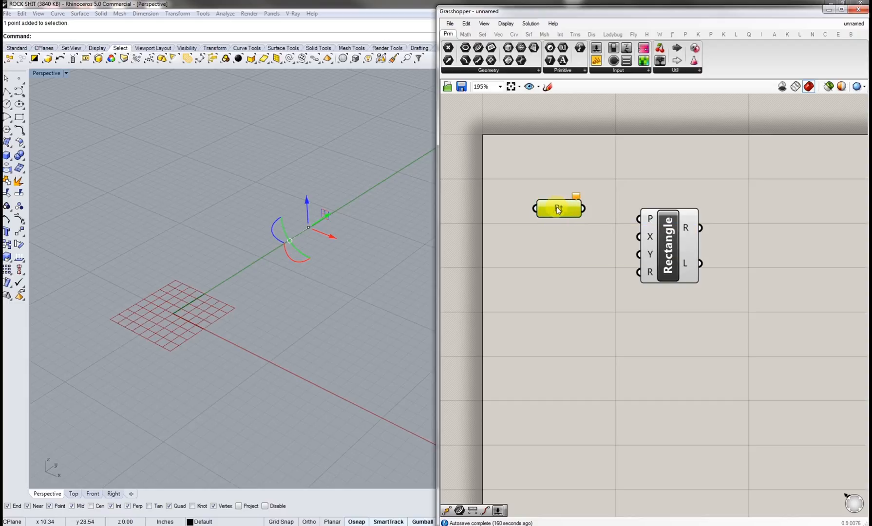
Step: Assign the Rhino point to the Point parameter using Set one Point
right_click(558, 209)
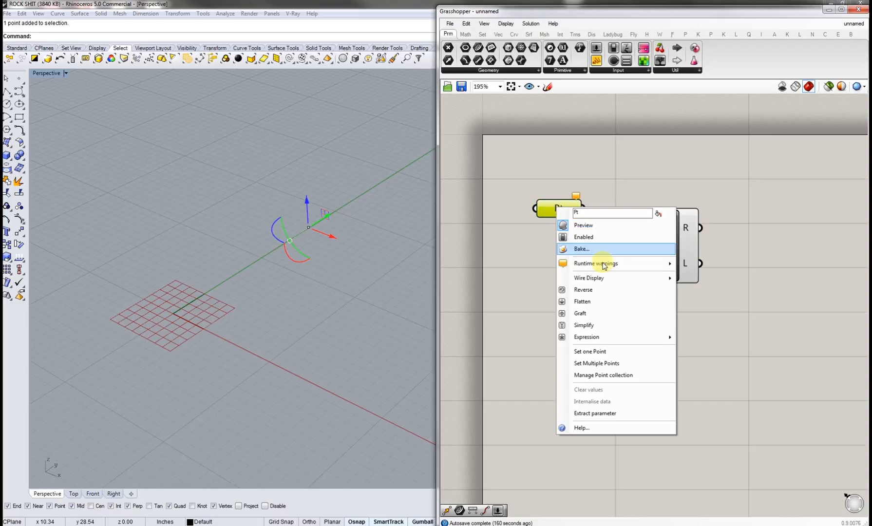
left_click(599, 348)
left_click(381, 270)
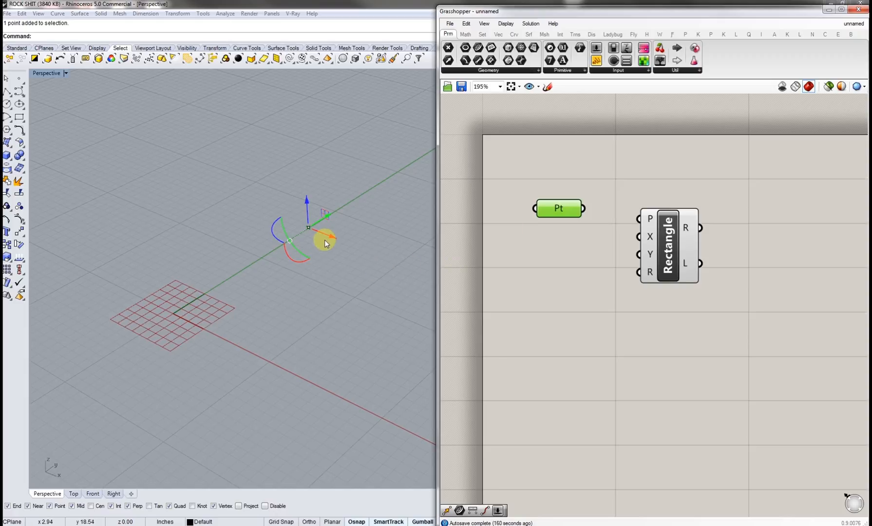
left_click(335, 269)
Step: Connect the Point parameter to the Rectangle's P input
scroll(312, 227, "up", 5)
scroll(307, 236, "down", 5)
left_click(543, 244)
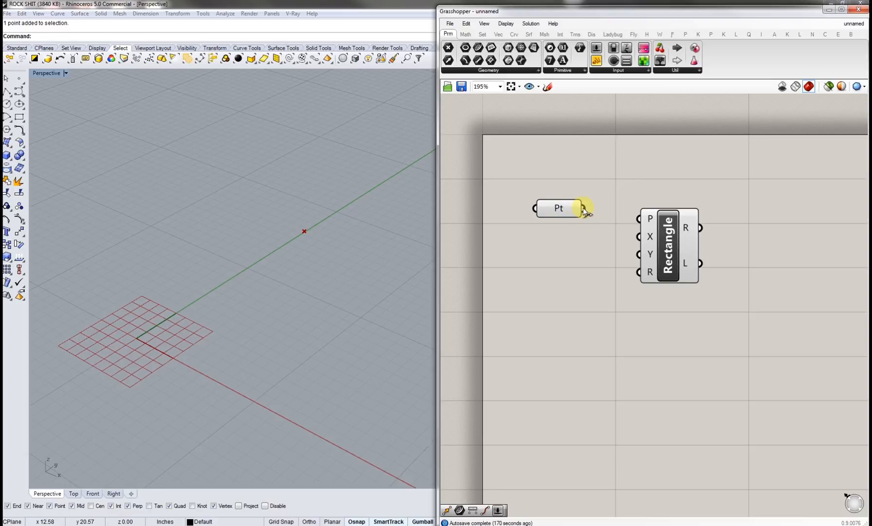
left_click_drag(582, 209, 632, 217)
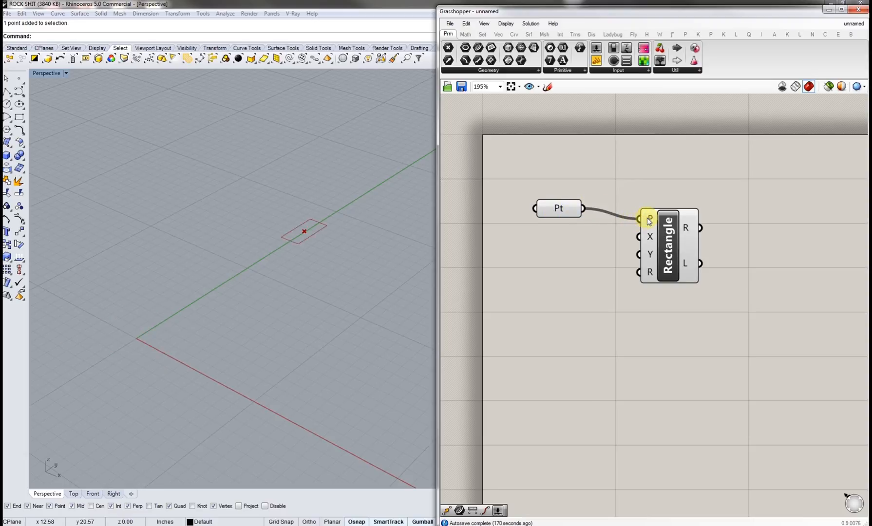
Step: Move the point with the gumball closer to the origin in the viewport
right_click_drag(317, 227, 299, 285, "shift")
scroll(297, 292, "up", 10)
scroll(297, 298, "down", 7)
scroll(298, 295, "down", 6)
scroll(290, 292, "up", 6)
left_click(295, 296)
scroll(326, 303, "down", 2)
left_click_drag(326, 306, 317, 369)
left_click(357, 369)
right_click_drag(357, 368, 331, 322, "shift")
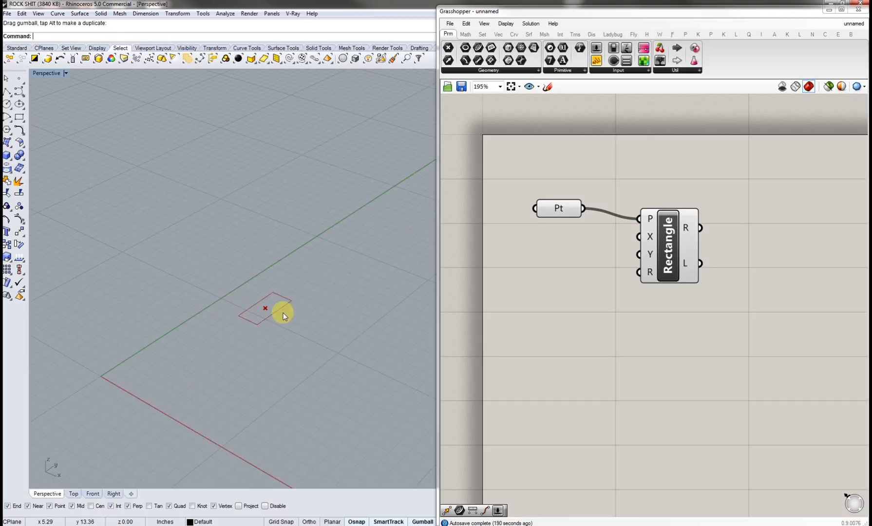
Step: Add a number slider to the canvas and set its value to 10
double_click(564, 263)
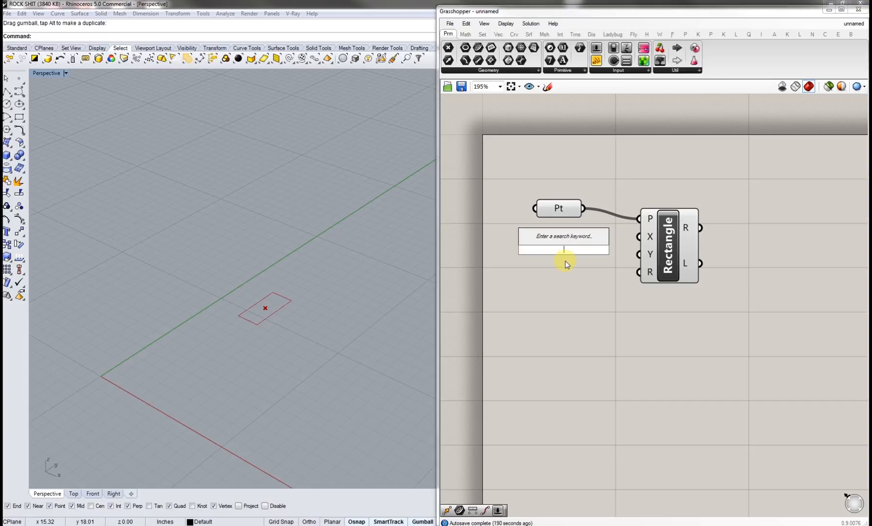
type("5.0")
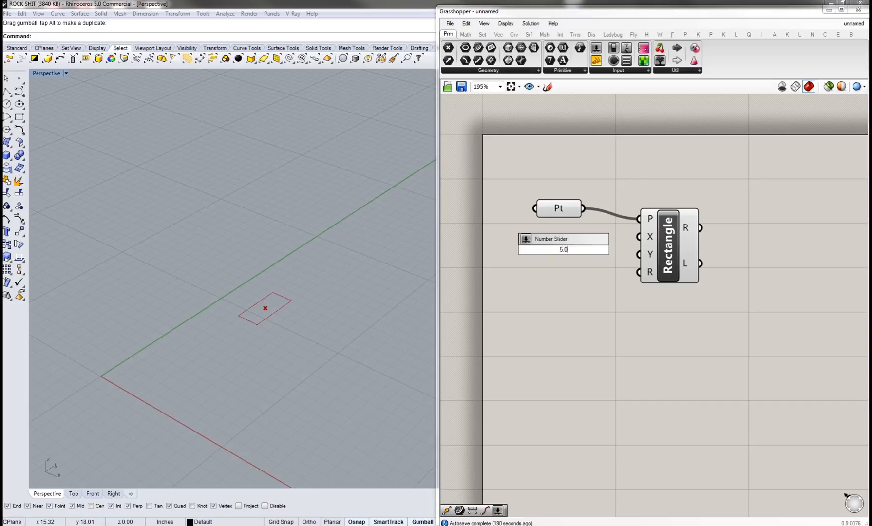
key("Return")
left_click_drag(579, 251, 523, 236)
double_click(523, 235)
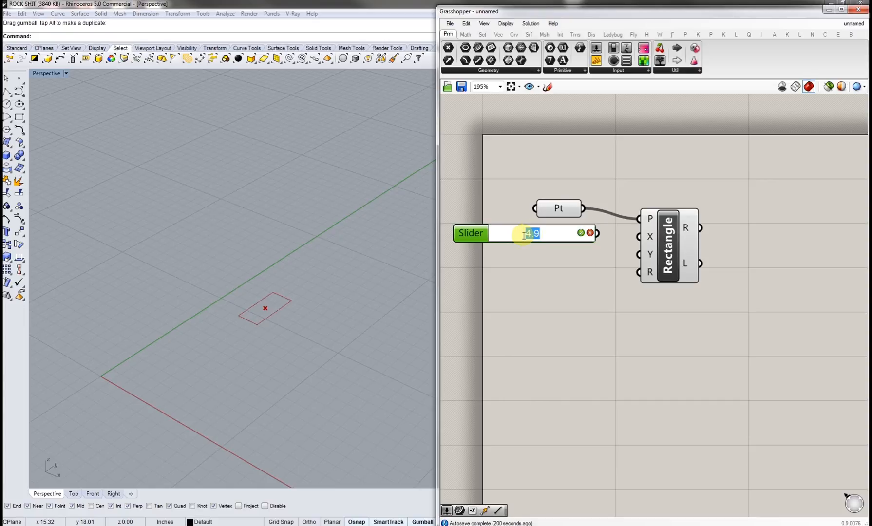
type("10")
key("Return")
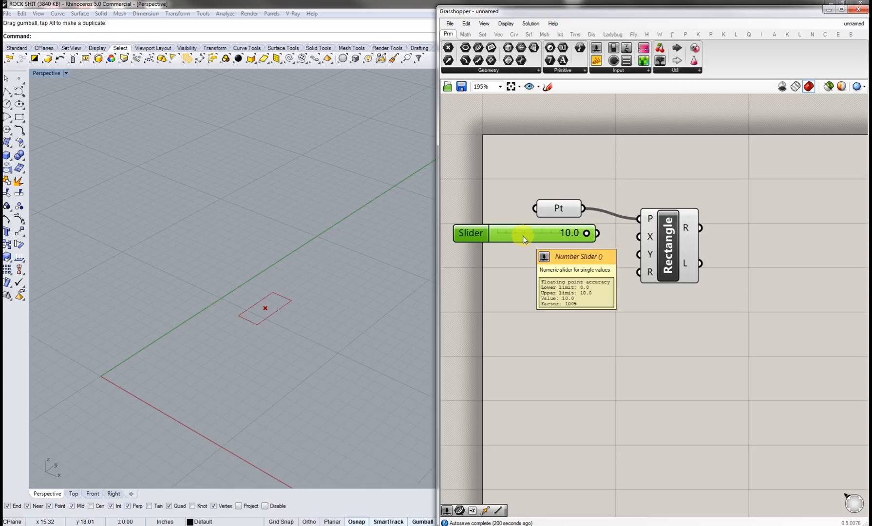
Step: Increase the slider's maximum value in the slider settings dialog
left_click(551, 259)
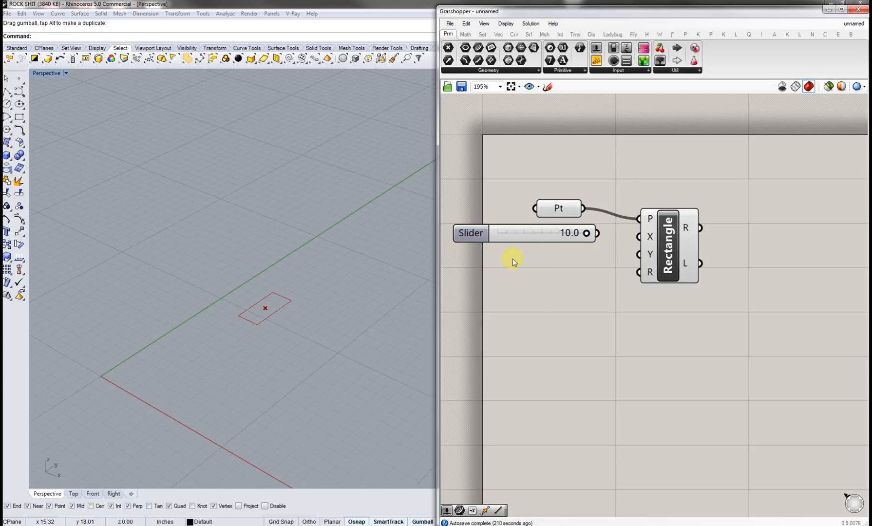
double_click(476, 234)
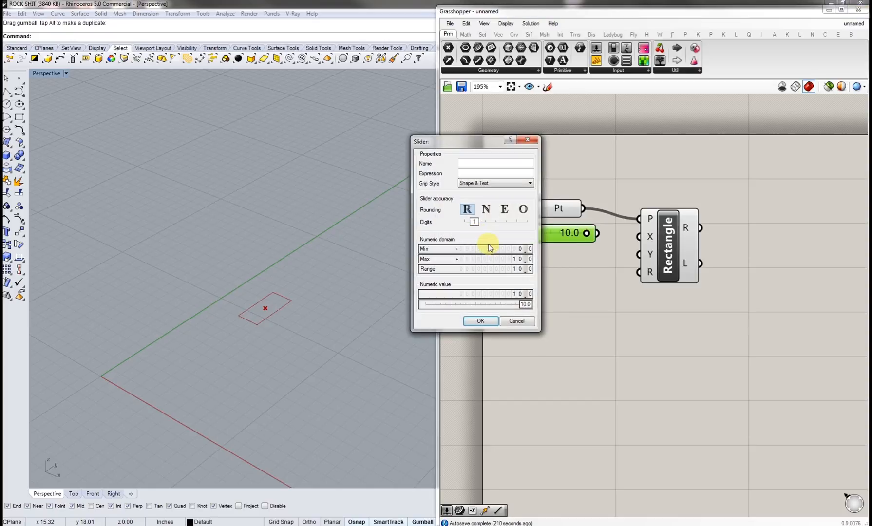
double_click(498, 259)
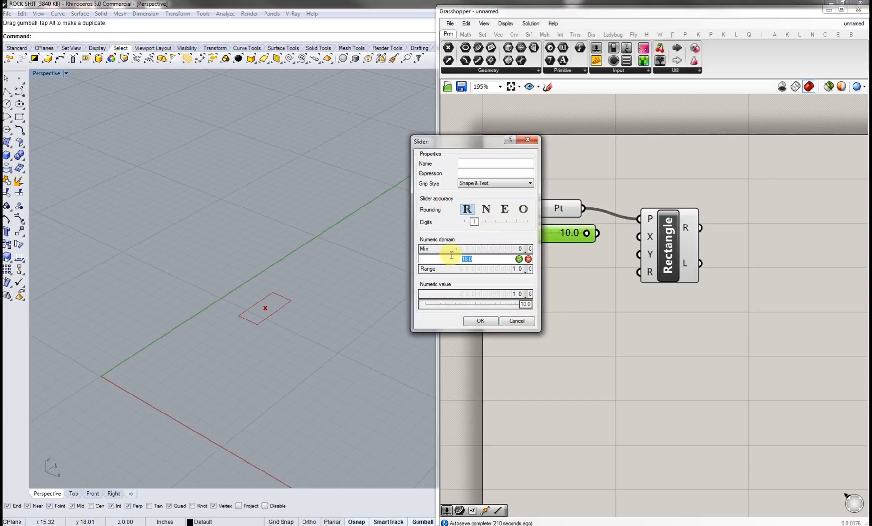
type("20")
key("Return")
left_click(480, 321)
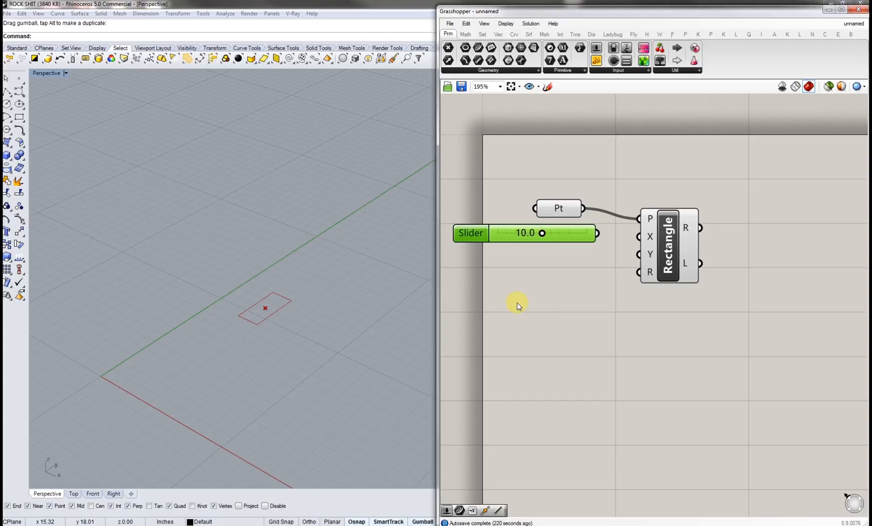
Step: Label the slider X Size and wire it into the Rectangle's X input
mouse_move(547, 237)
left_mouse_down()
mouse_move(578, 236)
mouse_move(548, 236)
left_mouse_up()
double_click(555, 235)
type("10")
key("Return")
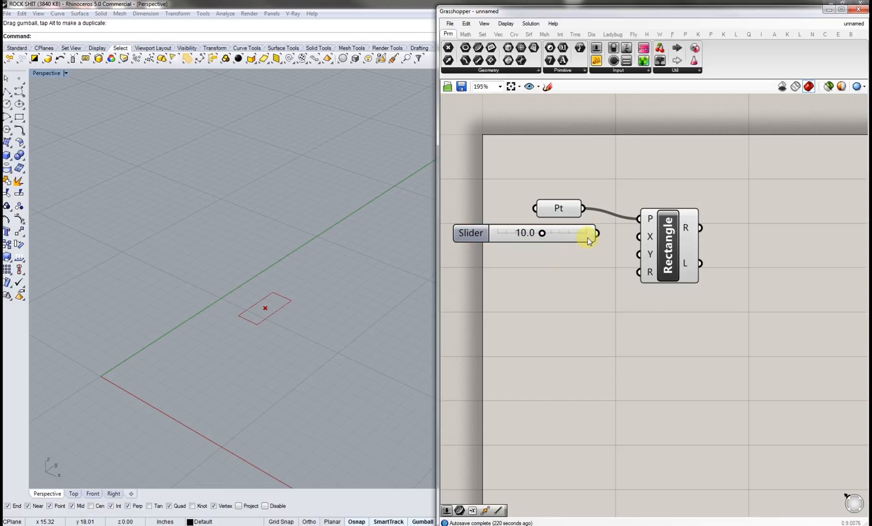
left_click_drag(597, 234, 645, 238)
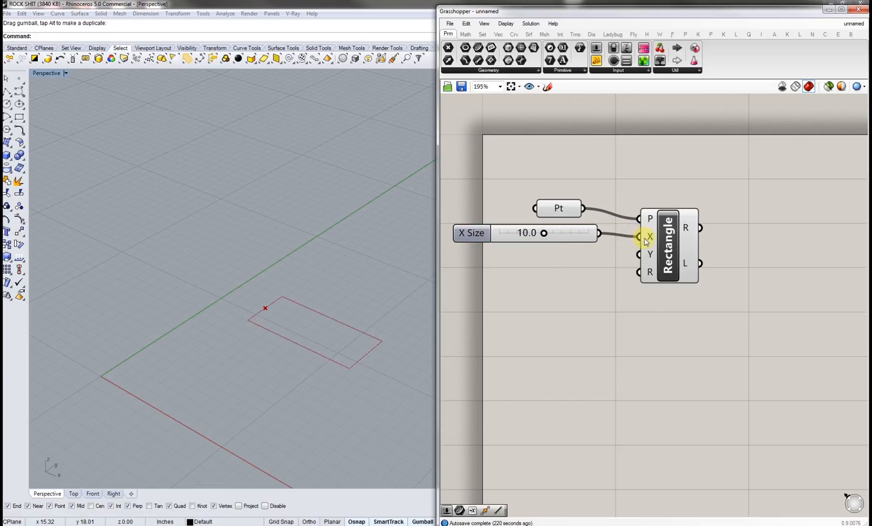
left_click_drag(583, 234, 593, 237)
left_click(590, 270)
left_click(585, 237)
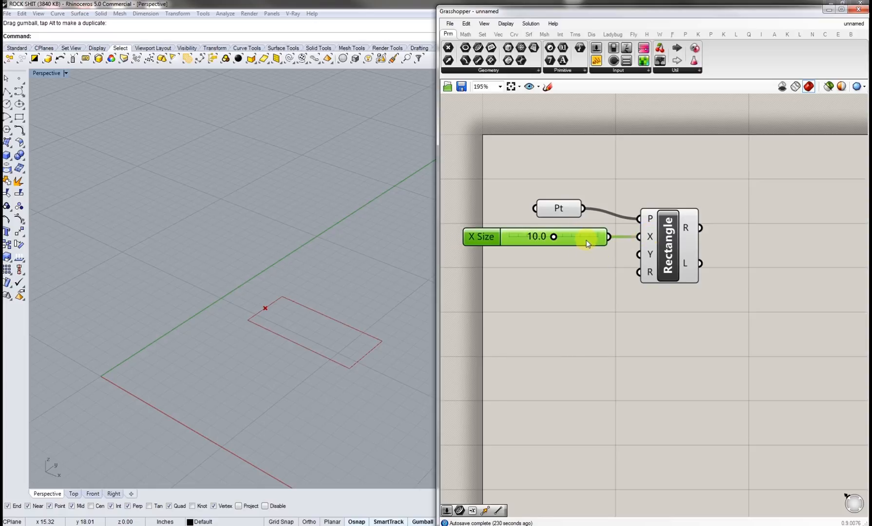
left_click(393, 326)
right_click_drag(313, 359, 285, 360, "shift")
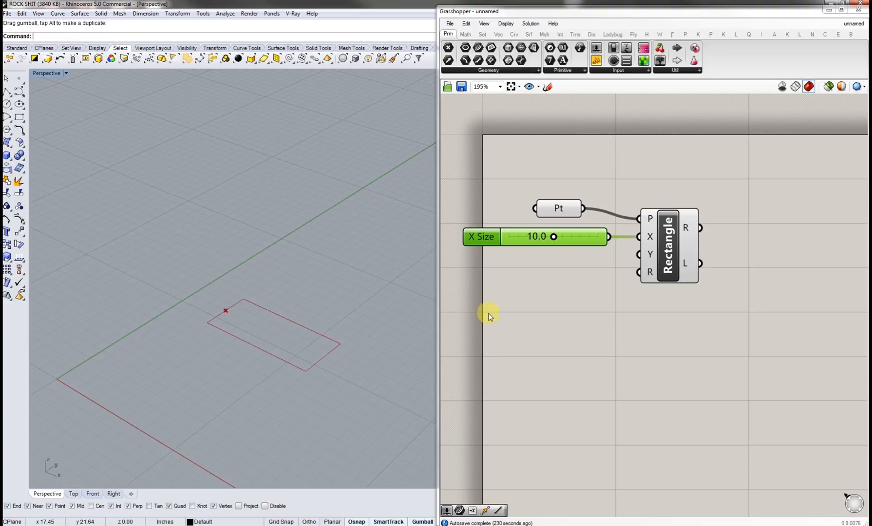
Step: Duplicate the X Size slider and wire the copy, labelled Y Size, into the Rectangle's Y input
left_click(488, 315)
mouse_move(555, 239)
left_mouse_down()
mouse_move(517, 239)
mouse_move(565, 244)
mouse_move(538, 245)
mouse_move(558, 245)
mouse_move(548, 244)
left_mouse_up()
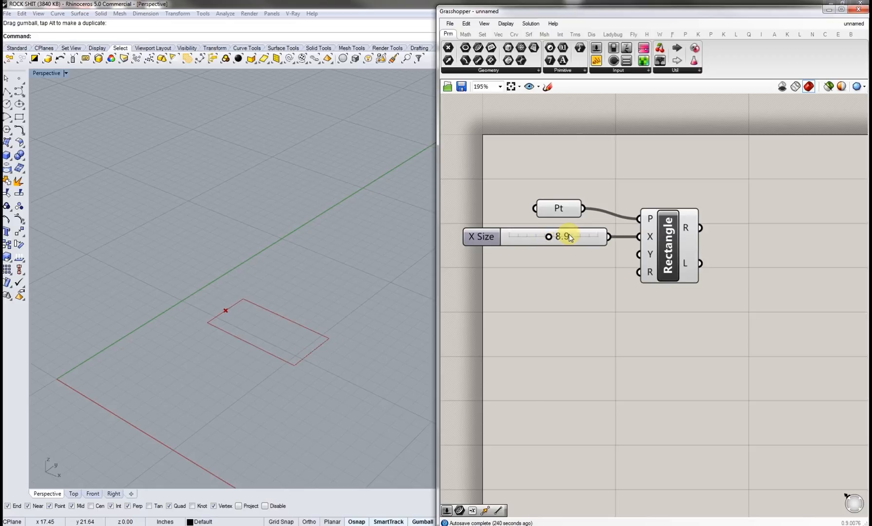
left_click(568, 237)
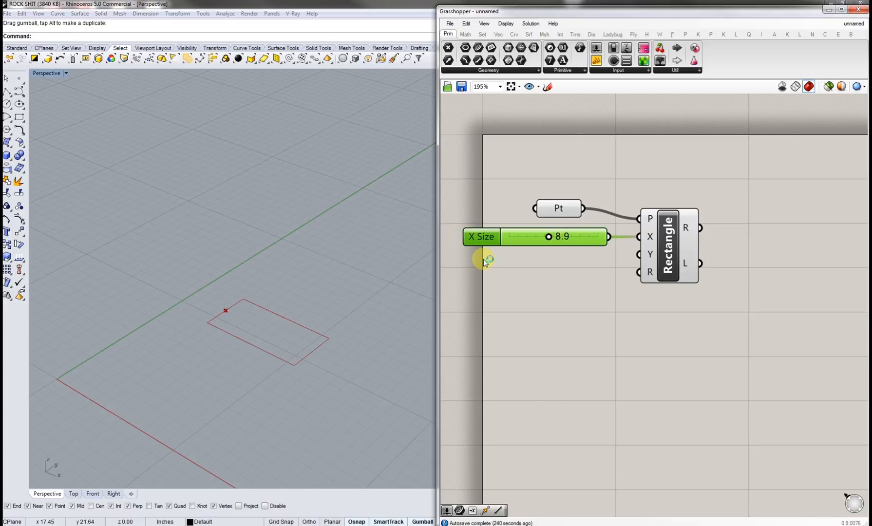
key("ctrl+v")
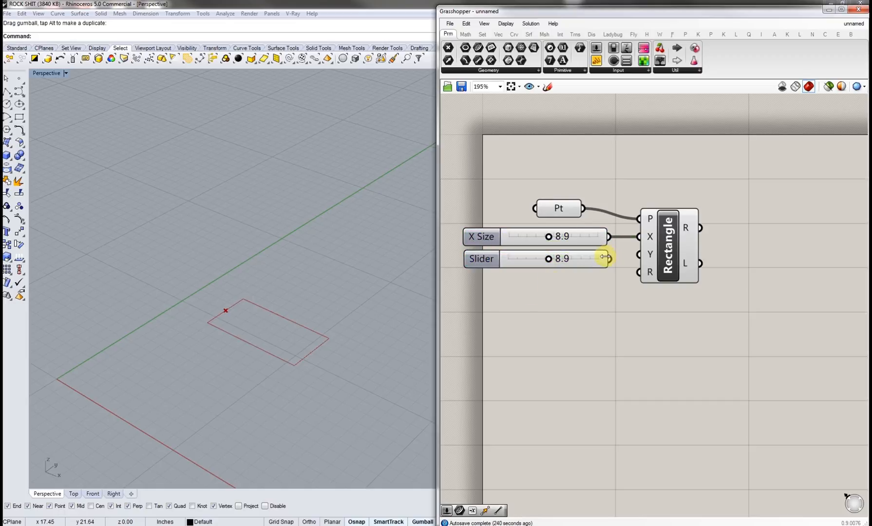
left_click_drag(610, 258, 638, 256)
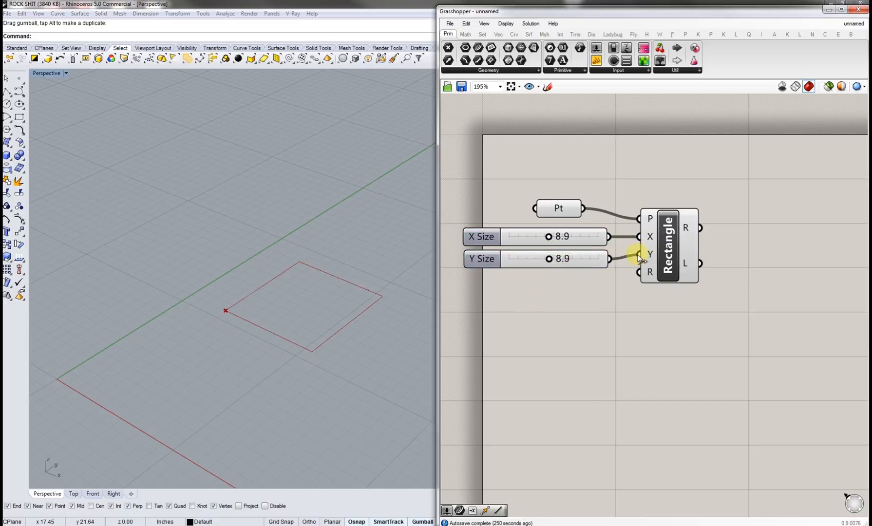
Step: Set the X Size slider to 14.3 and the Y Size slider to 3.9
left_click_drag(549, 259, 528, 259)
mouse_move(548, 236)
left_mouse_down()
mouse_move(580, 236)
mouse_move(550, 237)
left_mouse_up()
left_click_drag(529, 259, 571, 258)
left_click_drag(576, 256, 572, 236)
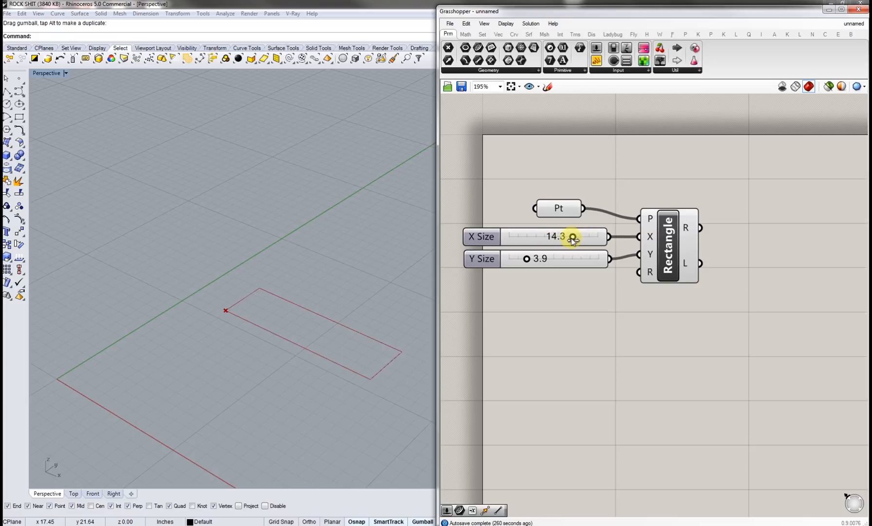
Step: Add a number slider of 1.25 labelled Radius and wire it into the Rectangle's R input
right_click_drag(395, 362, 354, 365, "shift")
scroll(355, 363, "up", 4)
double_click(498, 286)
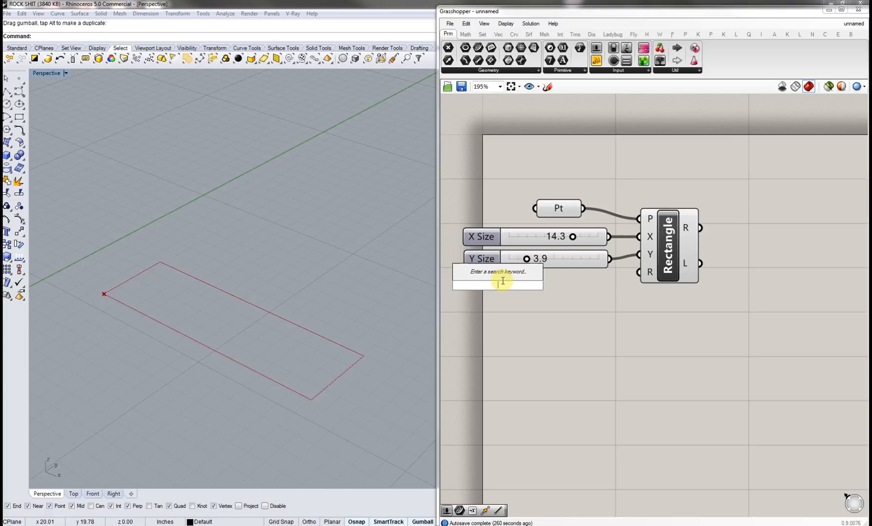
type("1.25")
key("Return")
left_click_drag(522, 292, 639, 272)
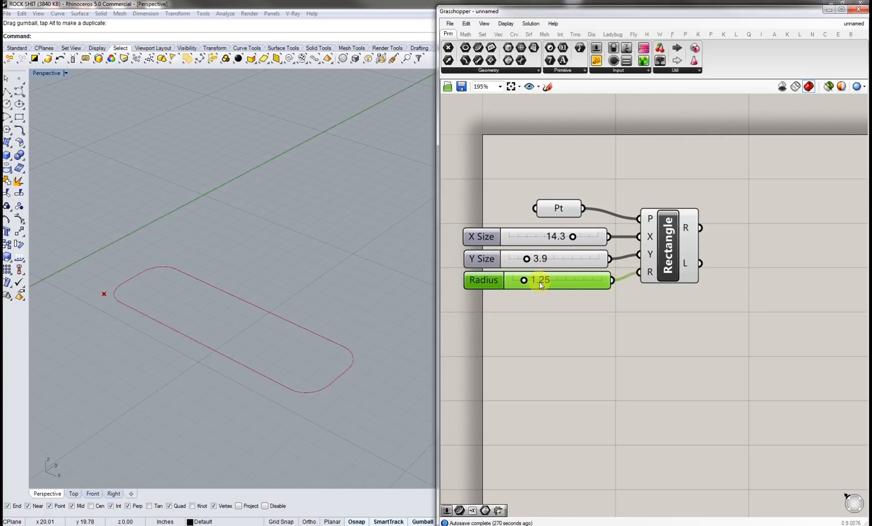
Step: Set the Radius slider to 0.00
left_click_drag(524, 282, 513, 283)
left_click_drag(555, 339, 504, 210)
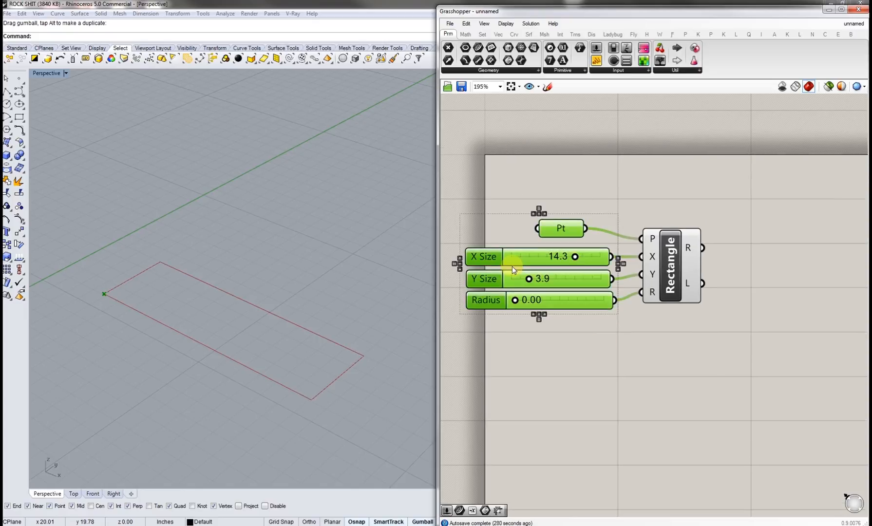
scroll(234, 309, "down", 3)
scroll(235, 309, "down", 2)
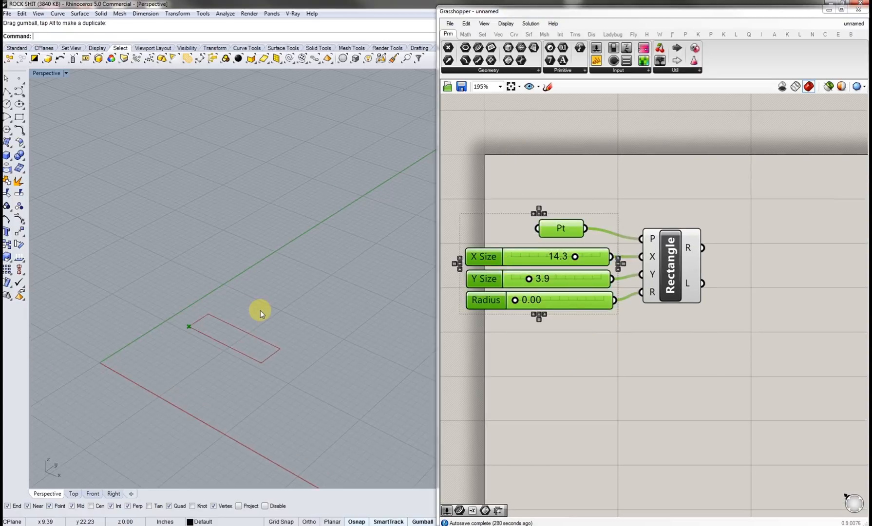
Step: Draw a tall box in the Rhino viewport beside the rectangle
left_click(7, 155)
scroll(185, 278, "down", 3)
left_click(172, 280)
left_click(234, 291)
left_click(219, 161)
right_click_drag(206, 257, 195, 252)
Step: Twist the box about its vertical axis with the Twist command
type("Twist")
key("Return")
left_click(174, 278)
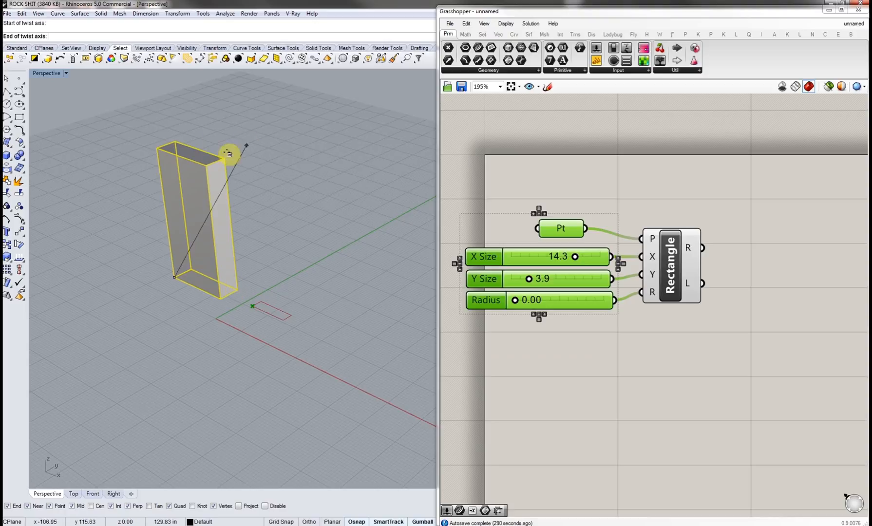
left_click(157, 148)
left_click(239, 158)
left_click(105, 181)
right_click_drag(179, 193, 244, 316, "shift")
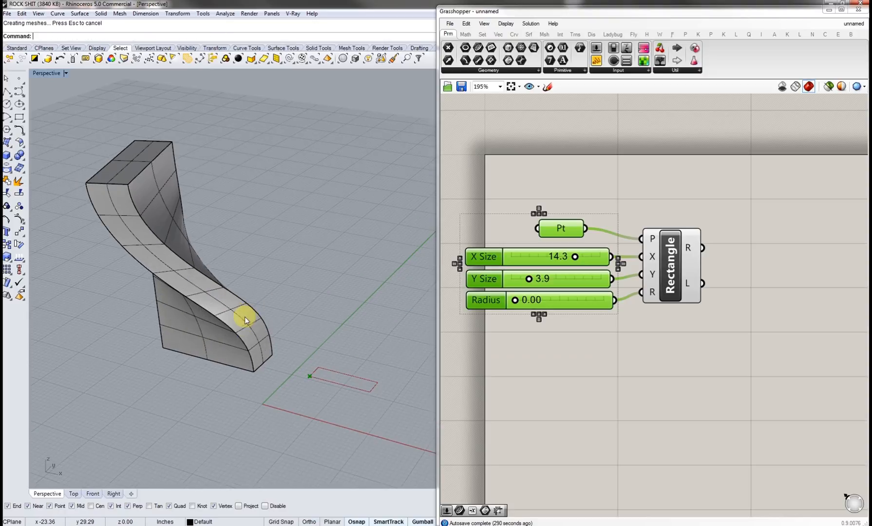
right_click_drag(158, 198, 258, 305)
left_click(196, 268)
left_click(225, 307)
left_click(606, 370)
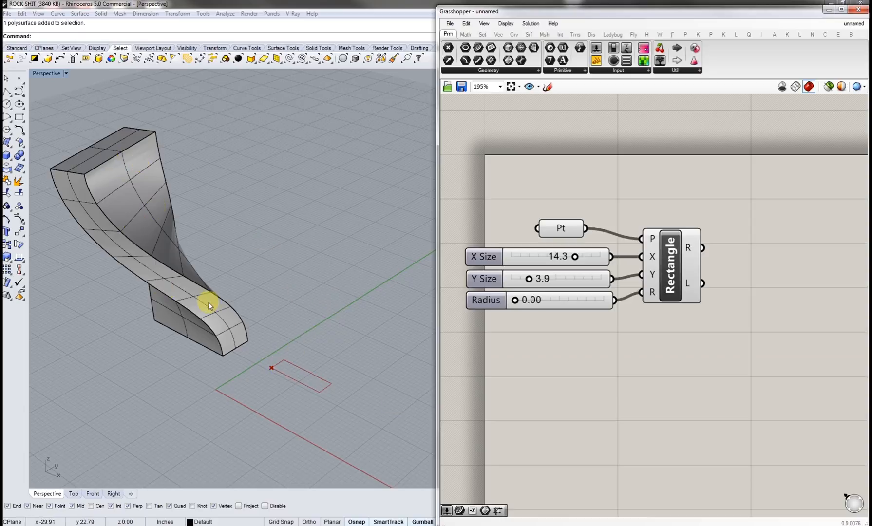
Step: Add a Move component to the canvas to the right of the Rectangle
right_click_drag(729, 332, 653, 334)
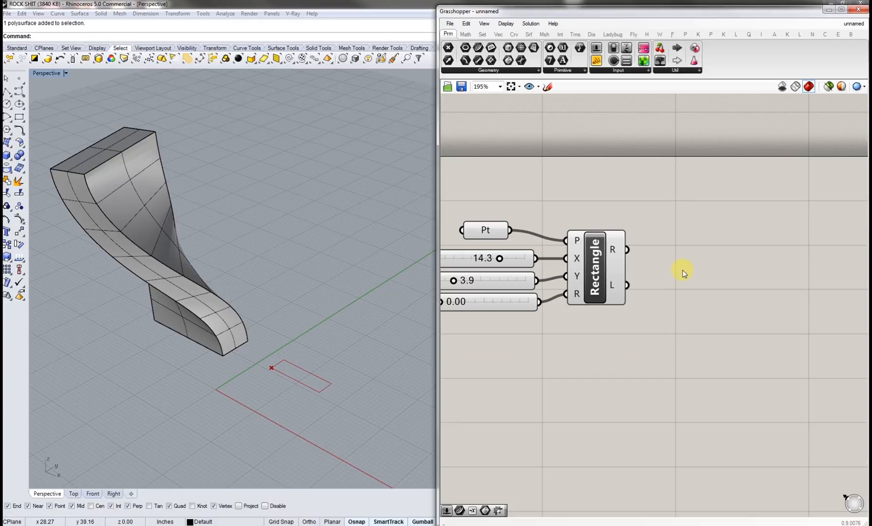
right_click_drag(687, 287, 730, 288)
left_click_drag(667, 317, 625, 212)
left_click(725, 291)
double_click(755, 260)
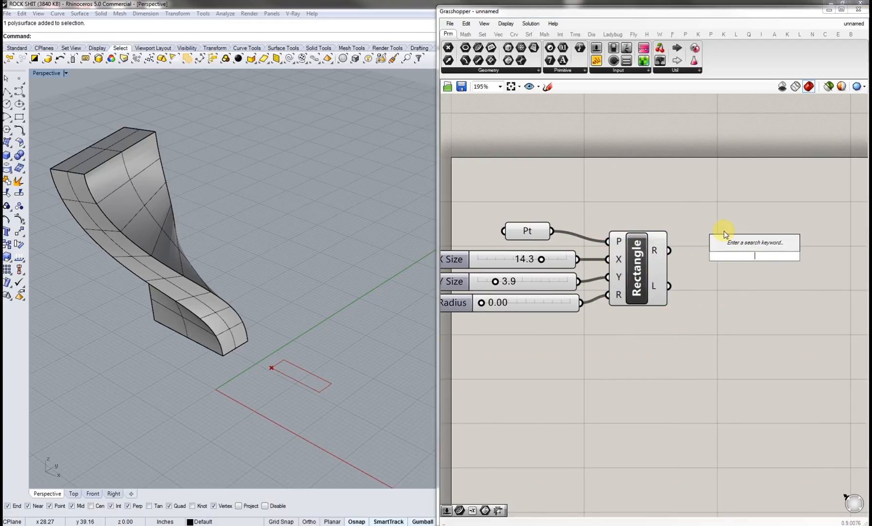
type("move")
left_click(737, 251)
left_click_drag(756, 265, 803, 268)
left_click(729, 303)
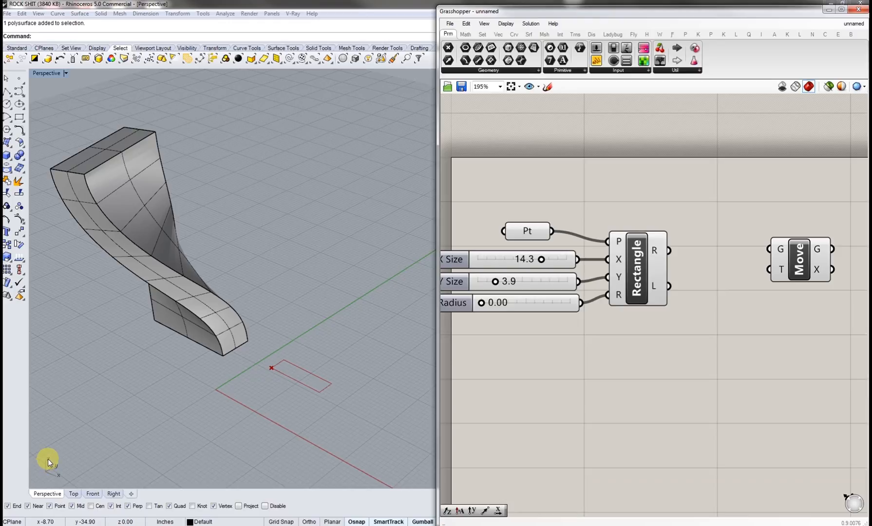
Step: Add a Unit Z vector component below the Move component
double_click(755, 304)
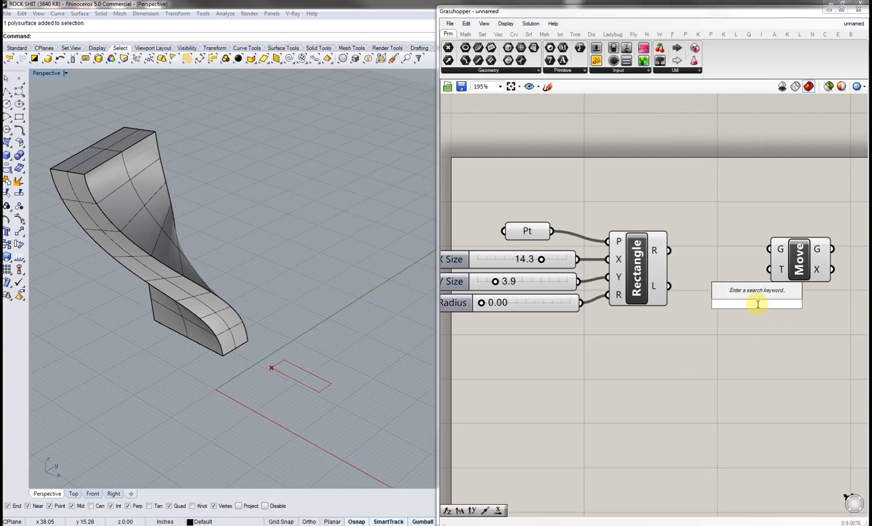
type("z")
left_click(758, 295)
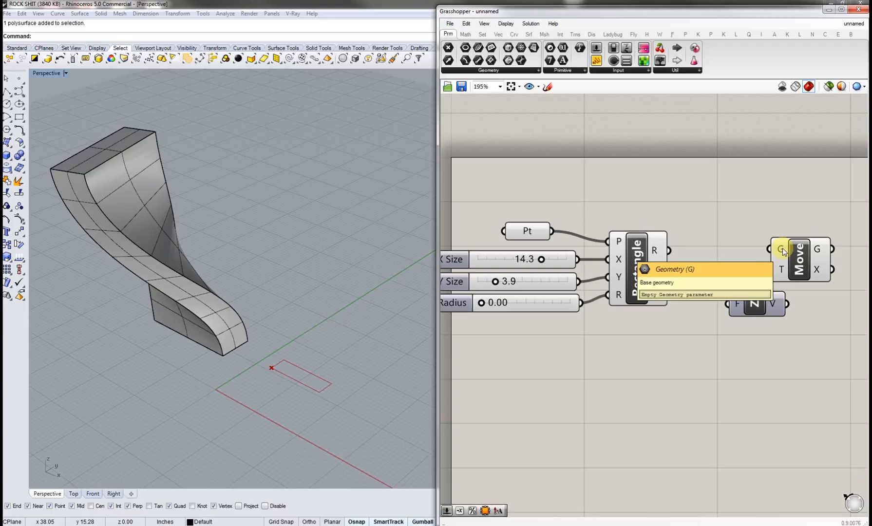
Step: Wire the Rectangle's R output into Move's G input and Unit Z's output into Move's T input
left_click_drag(782, 250, 668, 250)
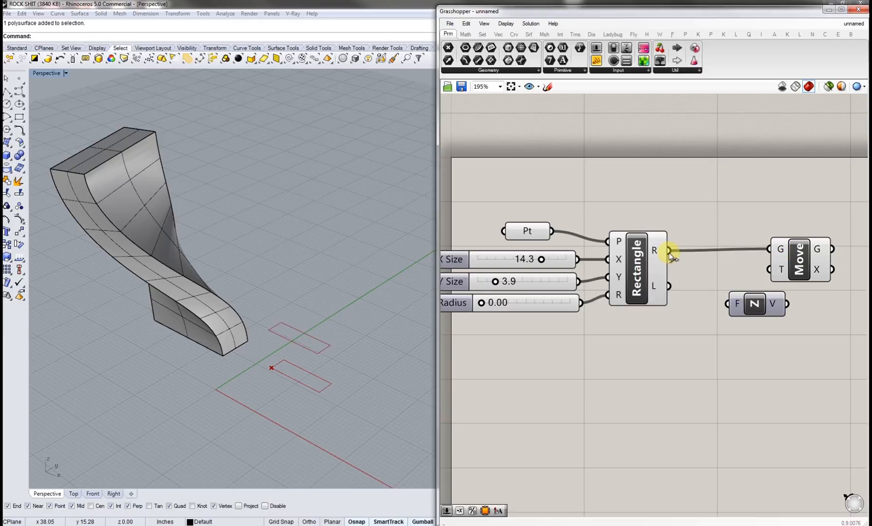
scroll(322, 361, "up", 3)
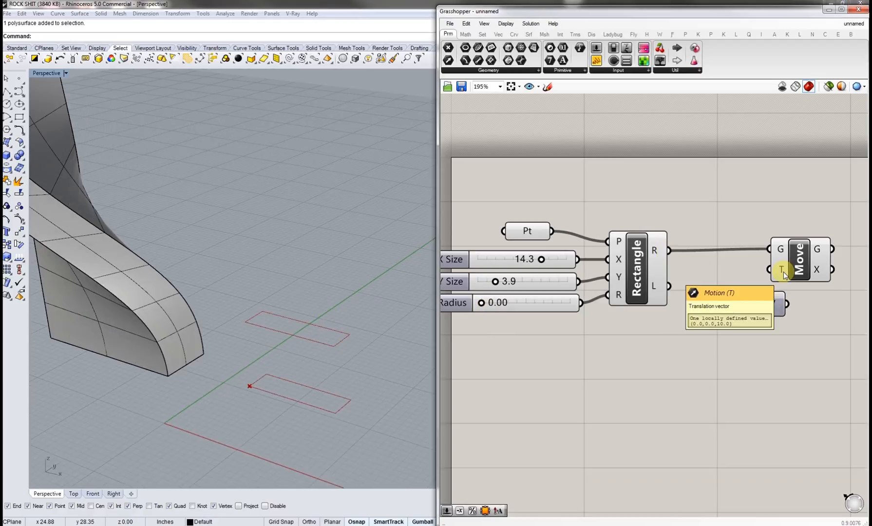
left_click_drag(781, 271, 742, 331)
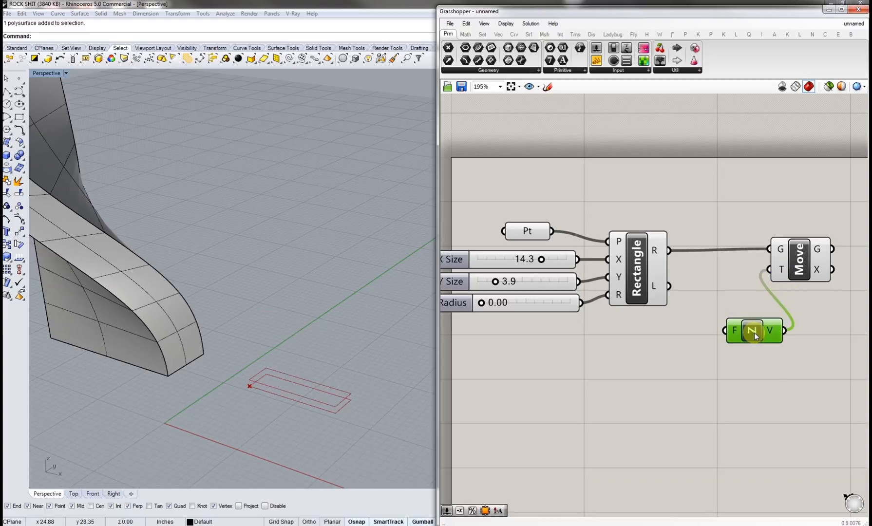
Step: Duplicate a slider, label it Factor, wire it into Unit Z's F input and set it to 7.9
left_click(653, 365)
left_click(541, 287)
key("ctrl+c")
key("ctrl+v")
left_click_drag(566, 290, 675, 354)
left_click_drag(733, 331, 698, 357)
left_click_drag(615, 357, 632, 355)
left_click(724, 391)
Step: Rearrange the Factor slider, Unit Z and Move components on the canvas
scroll(621, 373, "down", 3)
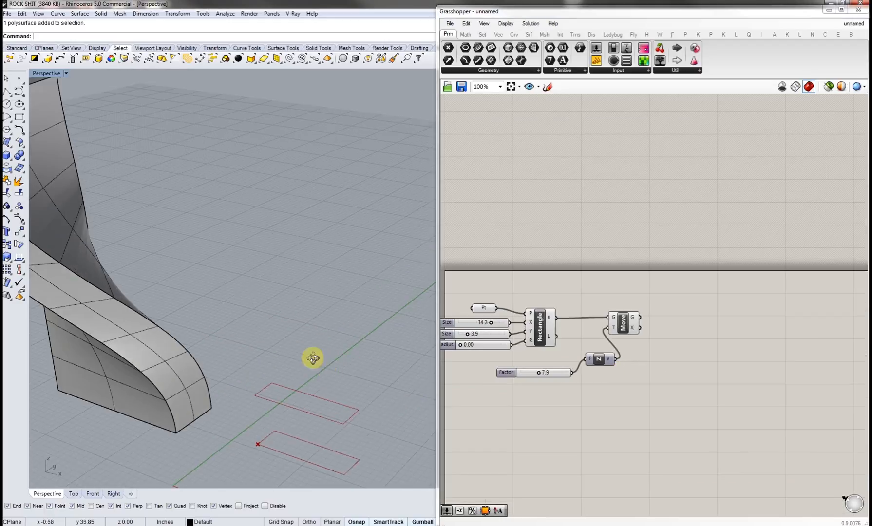
scroll(296, 346, "down", 5)
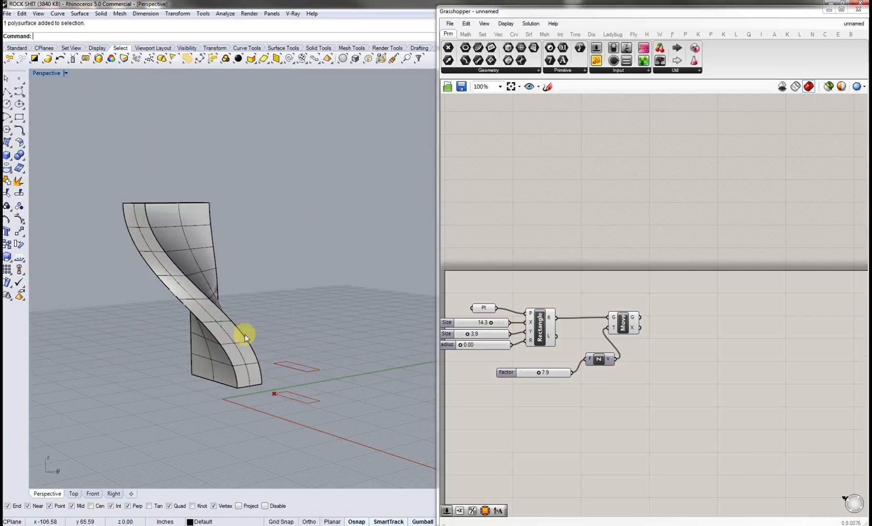
left_click(627, 399)
left_click_drag(627, 399, 560, 331)
left_click_drag(623, 329, 730, 335)
left_click_drag(623, 398, 672, 340)
left_click(678, 382)
left_click_drag(679, 374, 554, 329)
left_click_drag(665, 340, 692, 334)
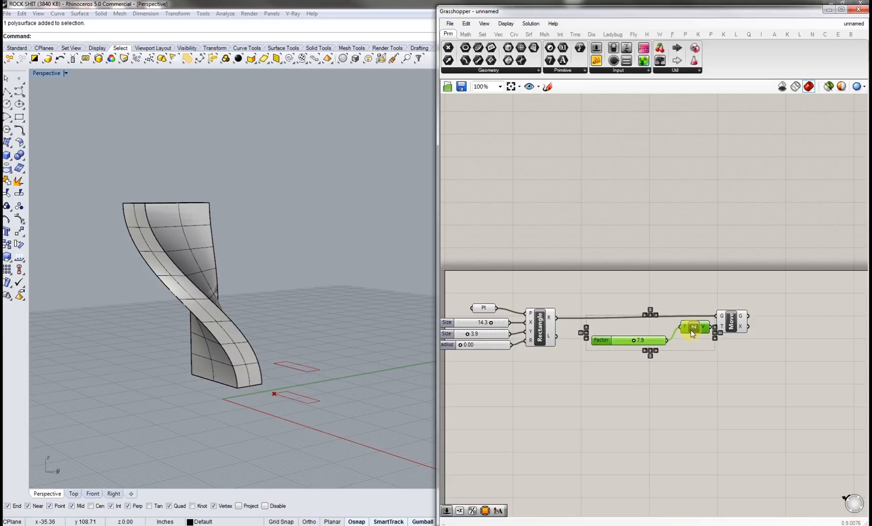
left_click(664, 384)
Step: Add a Series component below the Factor slider
scroll(619, 407, "up", 5)
double_click(608, 398)
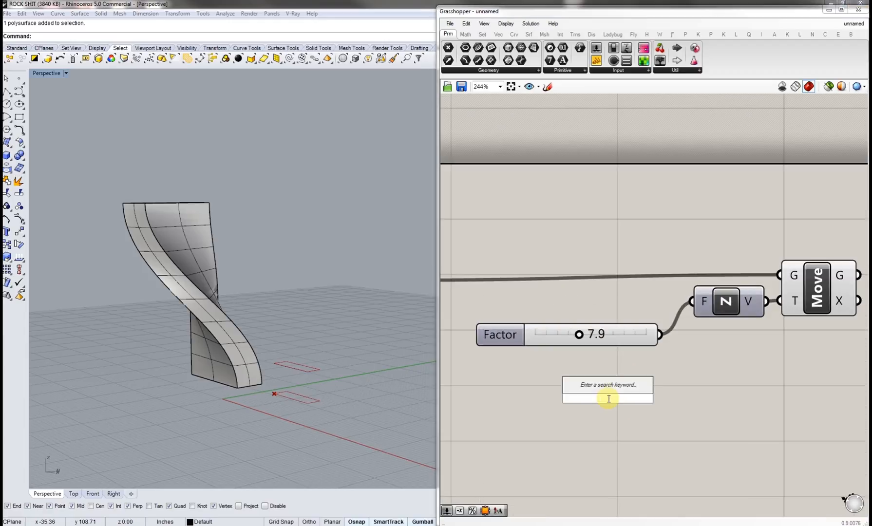
type("ser")
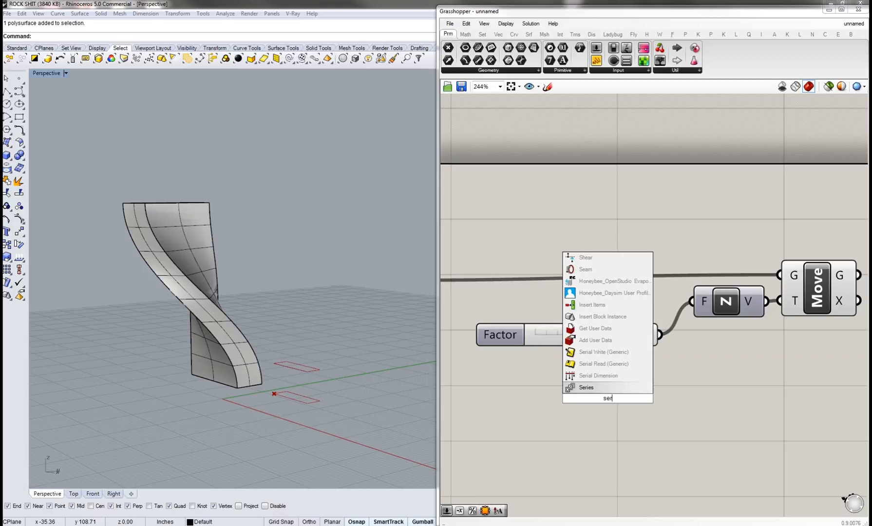
type("is")
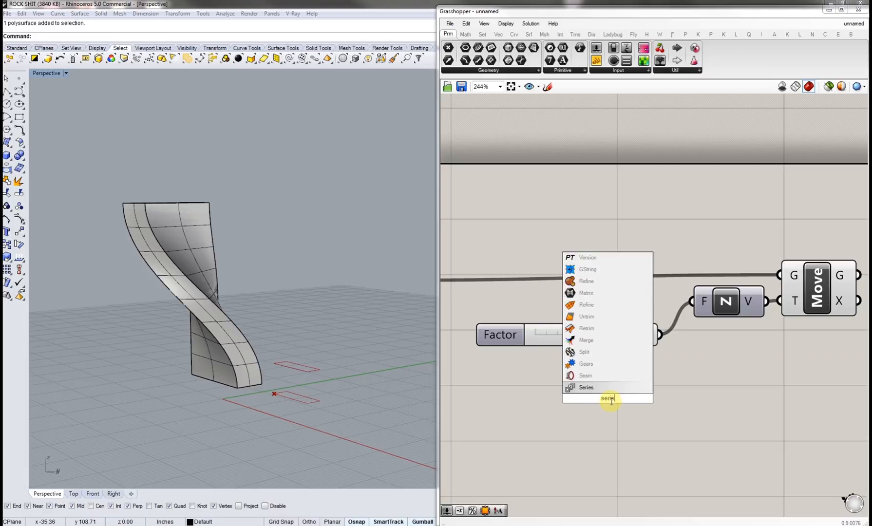
left_click(607, 387)
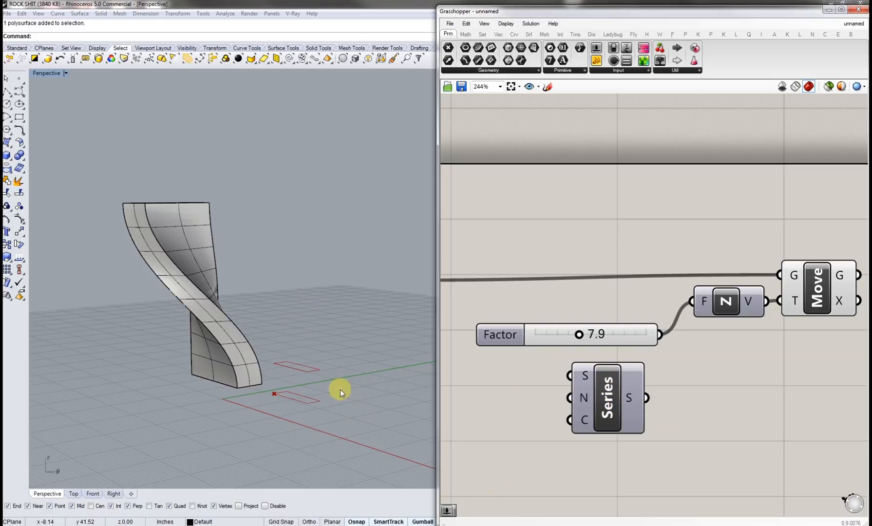
Step: Add a number slider of 5 labelled Step and wire it into the Series N input
right_click_drag(584, 398, 630, 399)
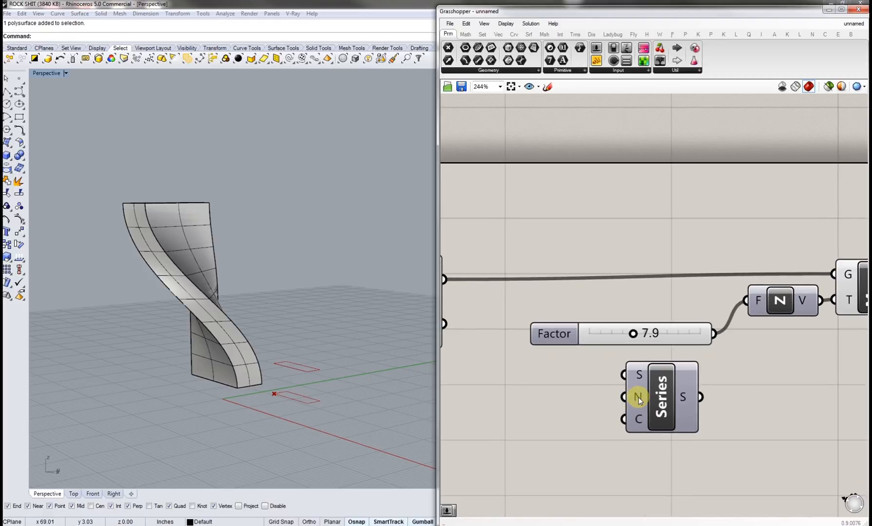
mouse_move(638, 375)
mouse_move(638, 398)
double_click(571, 403)
type("slider")
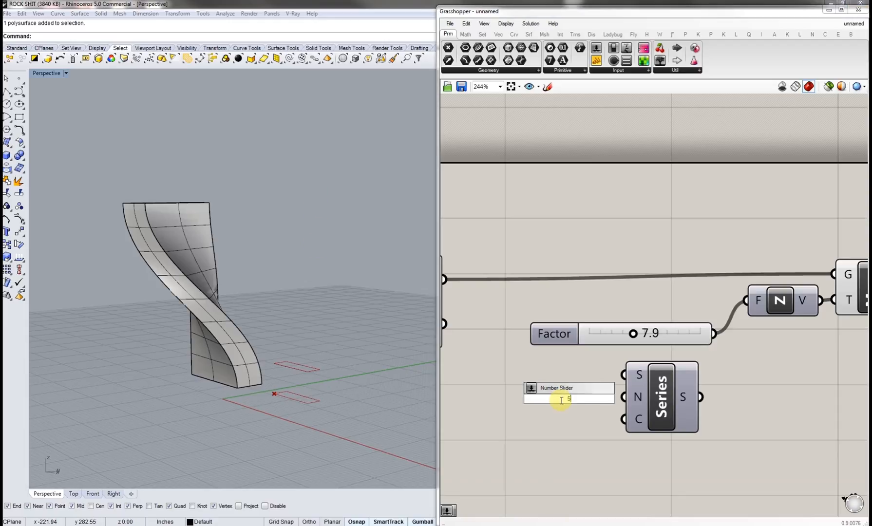
key("Return")
left_click_drag(623, 395, 580, 396)
left_click(547, 439)
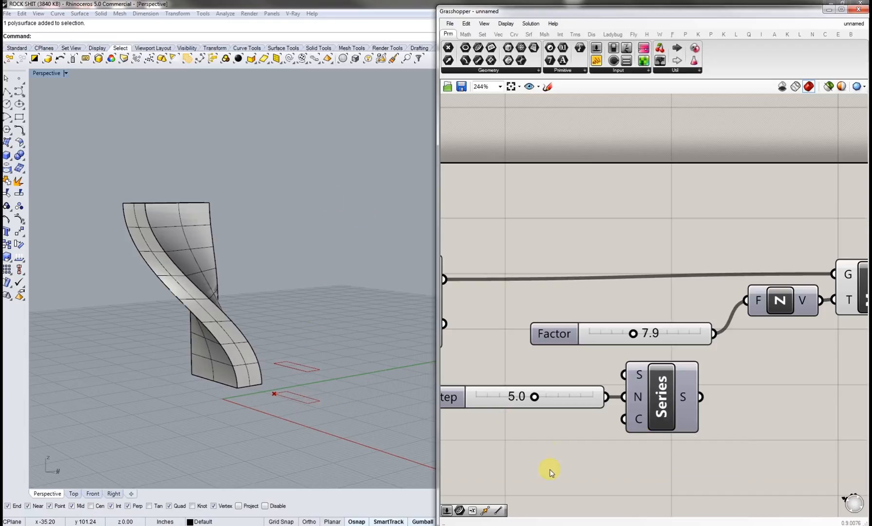
Step: Add a number slider of 7 labelled Count and wire it into the Series C input
double_click(534, 425)
type("7")
key("Return")
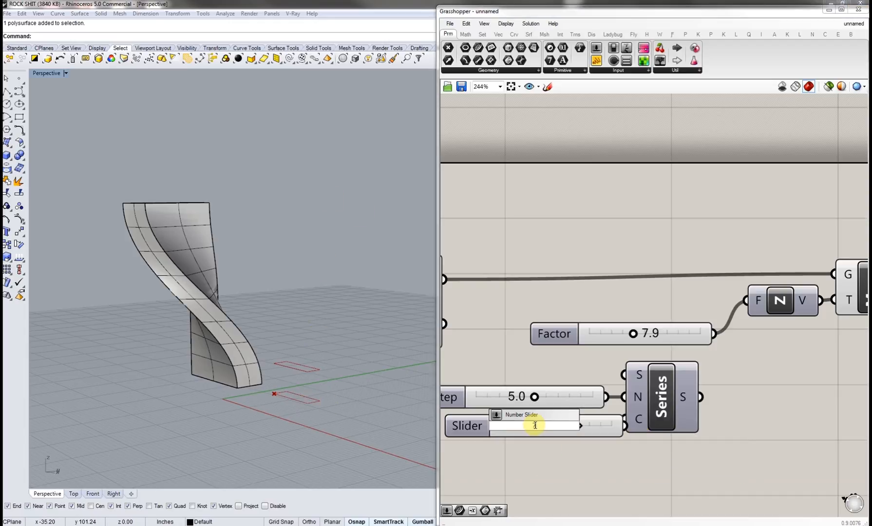
left_click(585, 421)
left_click_drag(610, 424, 625, 419)
left_click(625, 467)
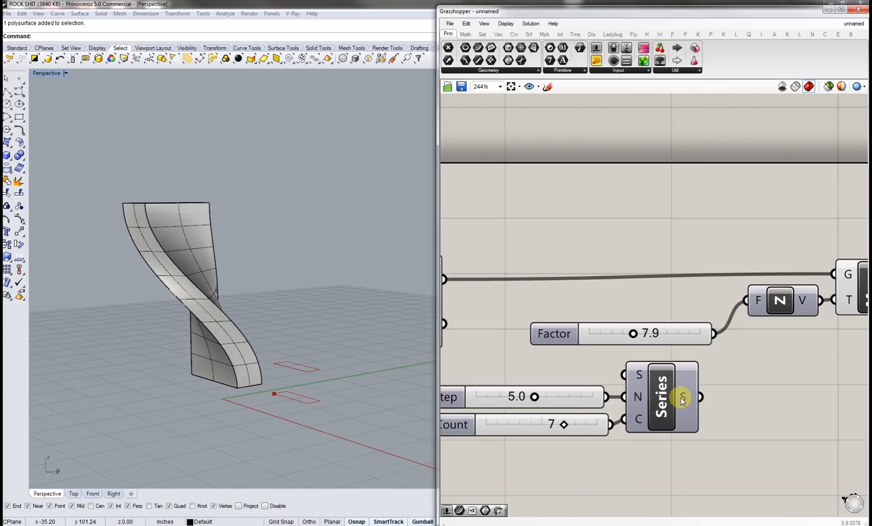
mouse_move(682, 400)
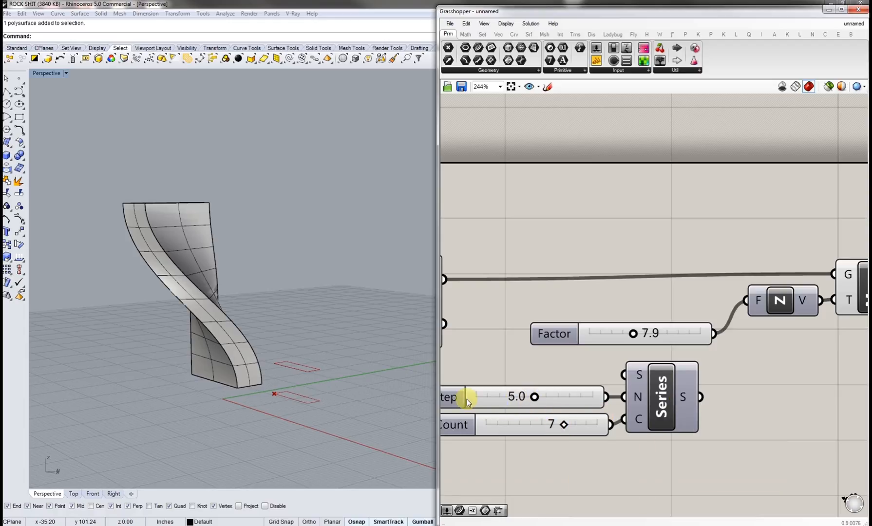
right_click_drag(274, 366, 274, 386, "shift")
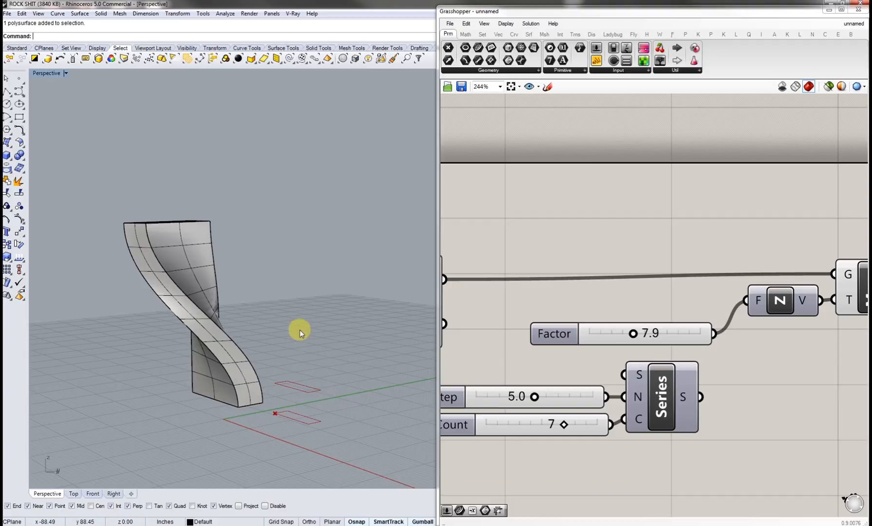
right_click_drag(744, 370, 697, 373)
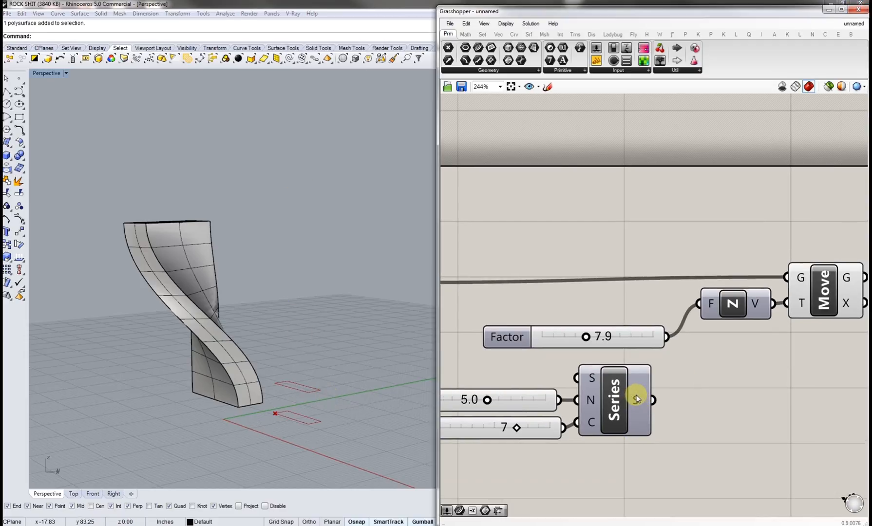
Step: Wire the Series output into Unit Z's factor input and delete the Factor slider
left_click_drag(641, 400, 700, 303)
left_click(658, 330)
key("Delete")
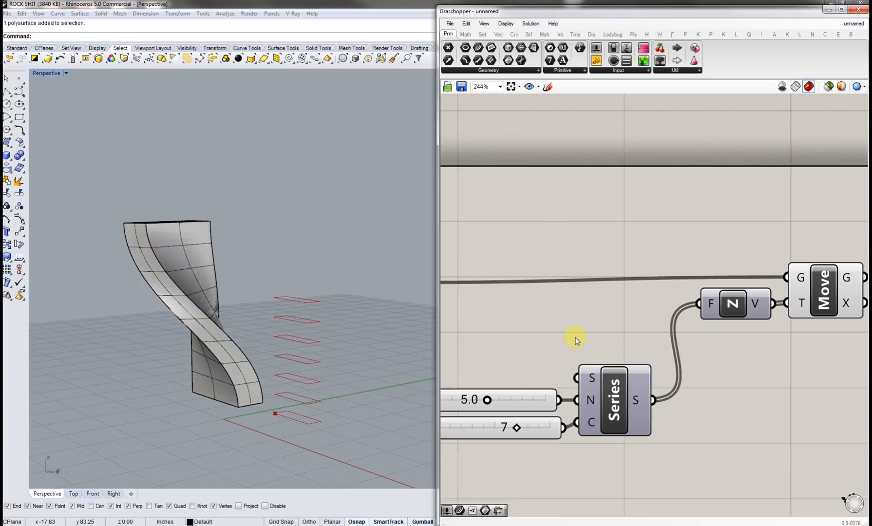
Step: Set the Count slider to 10 and the Step slider to about 5.2
right_click_drag(586, 345, 682, 347)
right_click_drag(321, 351, 330, 386)
right_click_drag(352, 261, 407, 365)
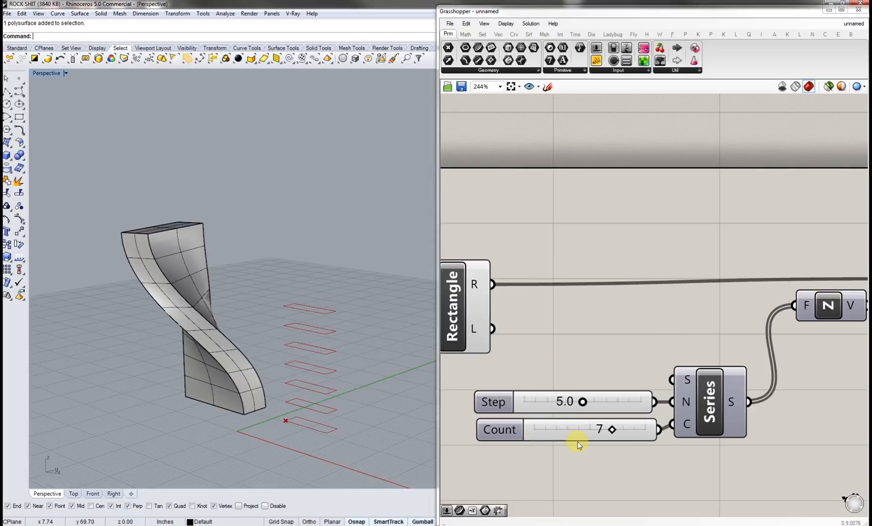
right_click_drag(599, 449, 611, 450)
left_click_drag(625, 432, 659, 432)
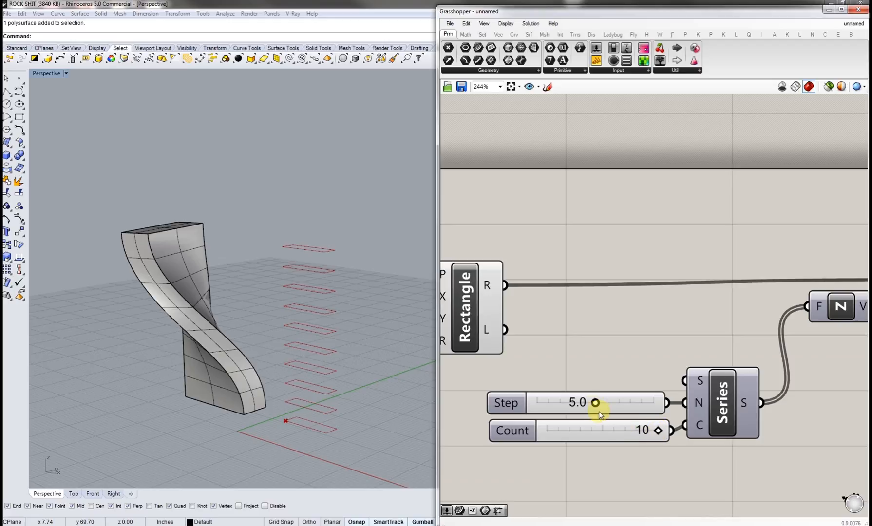
mouse_move(594, 405)
left_mouse_down()
mouse_move(645, 402)
mouse_move(561, 399)
mouse_move(628, 397)
mouse_move(597, 395)
left_mouse_up()
Step: Add a Rotate component to the right of the Move component
right_click_drag(770, 353, 505, 384)
right_click_drag(733, 354, 711, 351)
right_click_drag(289, 356, 305, 278)
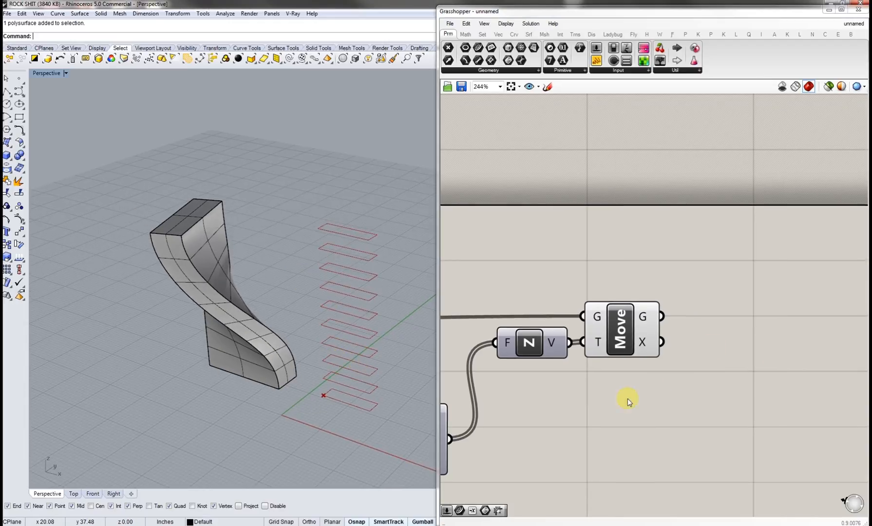
right_click_drag(756, 389, 699, 384)
double_click(692, 316)
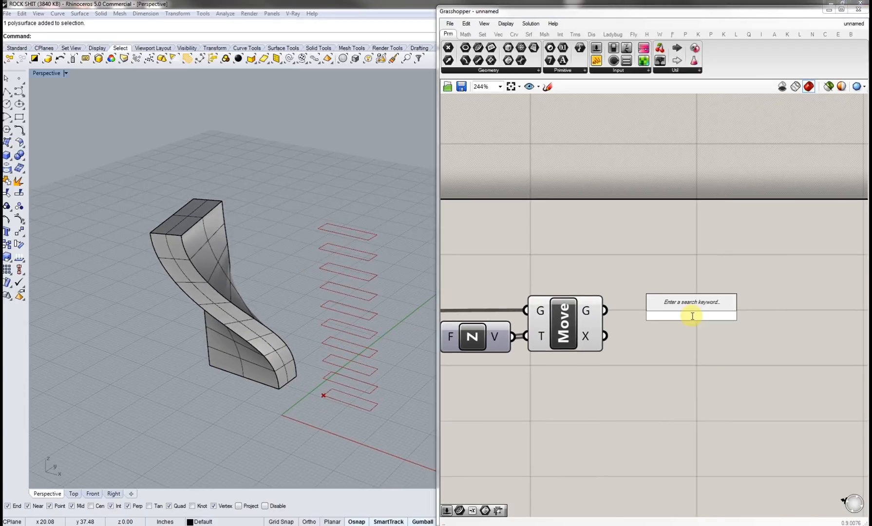
type("rotate")
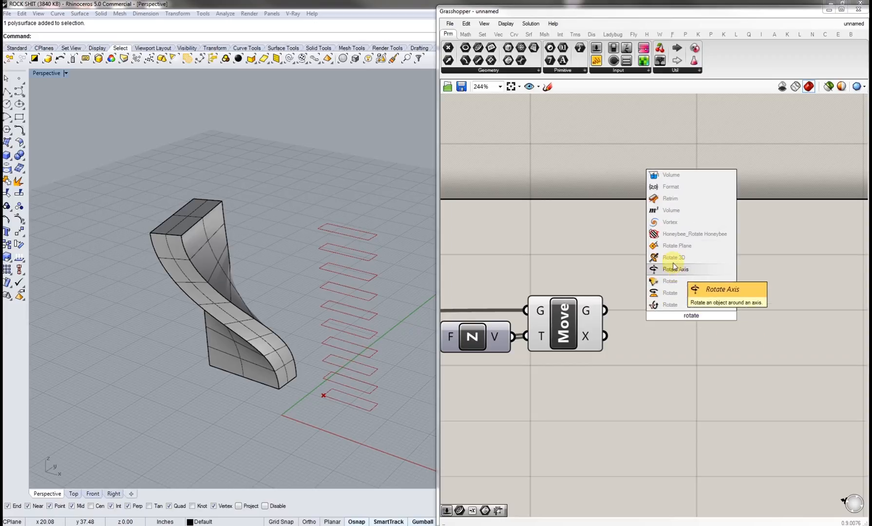
left_click(668, 296)
left_click_drag(670, 295, 763, 314)
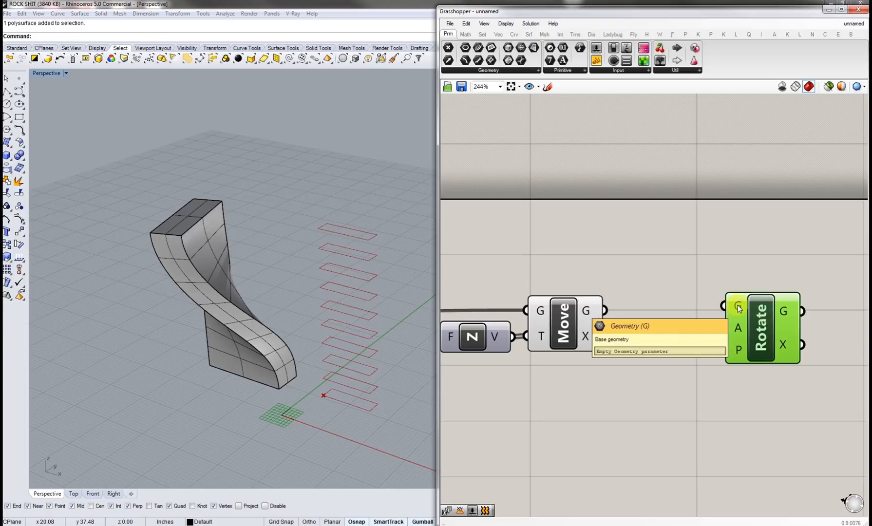
Step: Wire Move's geometry output into Rotate's G input and switch Rotate's angle input to degrees
left_click_drag(585, 314, 762, 318)
left_click(698, 350)
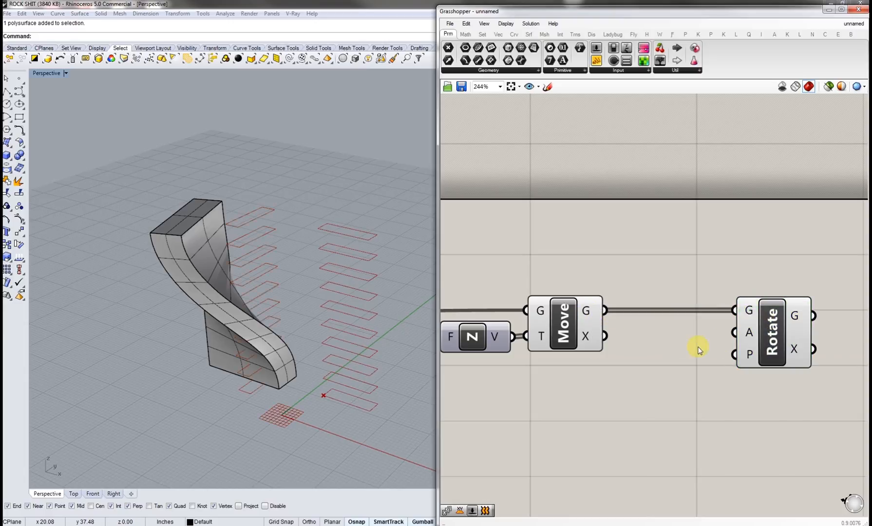
right_click(749, 332)
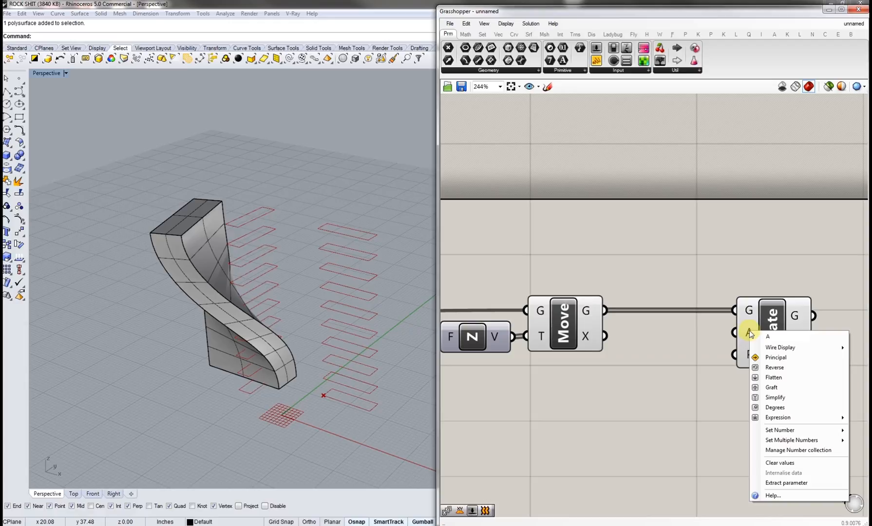
left_click(774, 409)
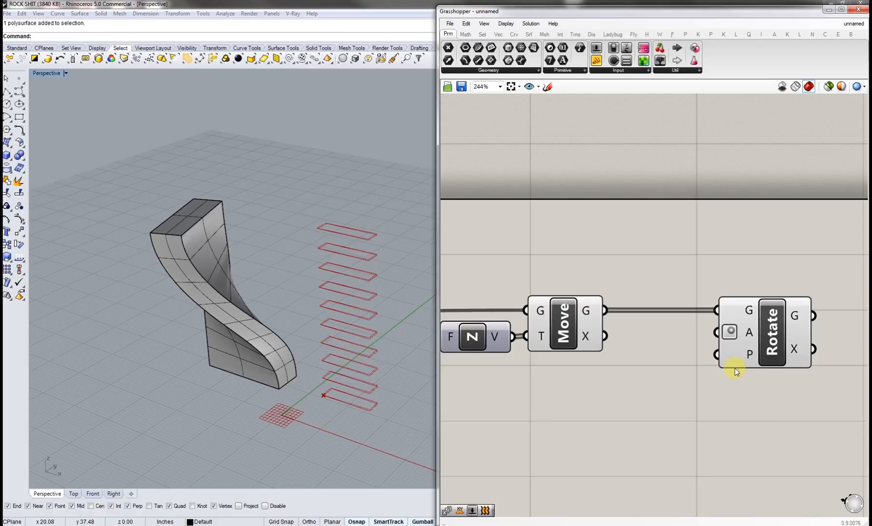
Step: Add a number slider of 180 and wire it into Rotate's angle input
double_click(654, 418)
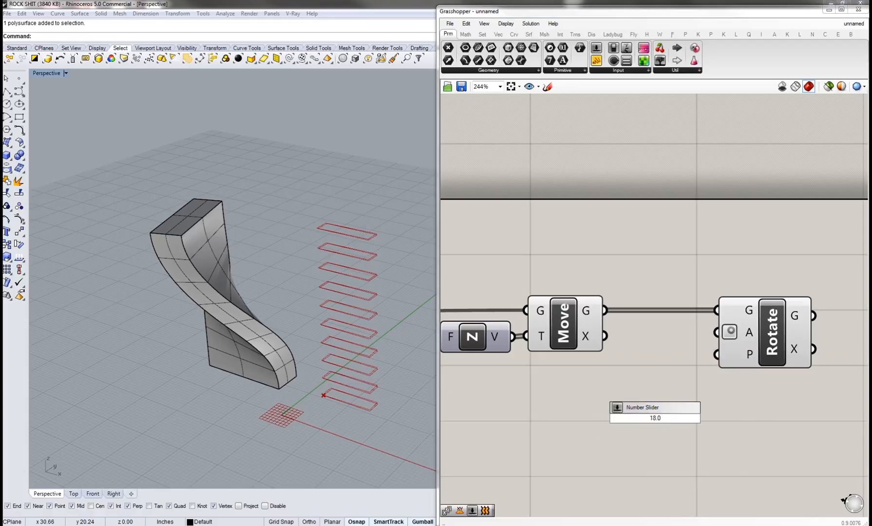
key("Return")
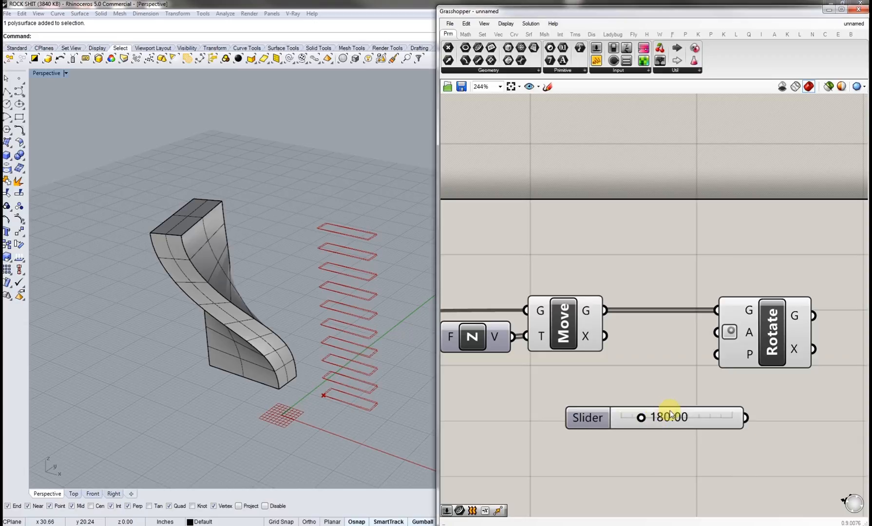
left_click(667, 404)
left_click_drag(715, 336, 695, 407)
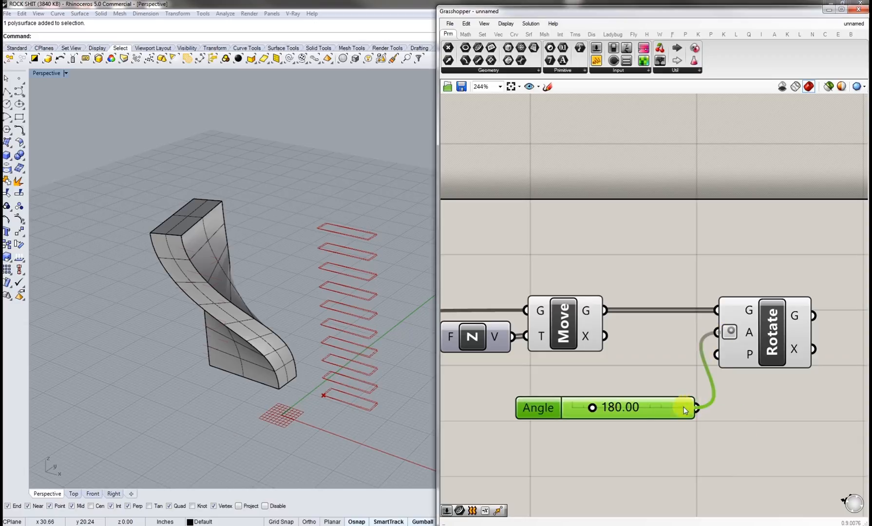
Step: Drag the Angle slider to about 81.92
left_click_drag(591, 408, 566, 411)
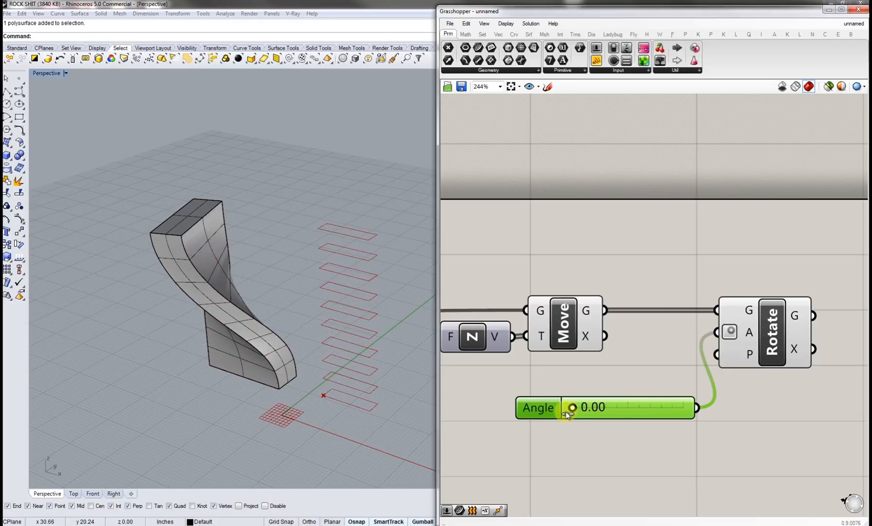
left_click(621, 375)
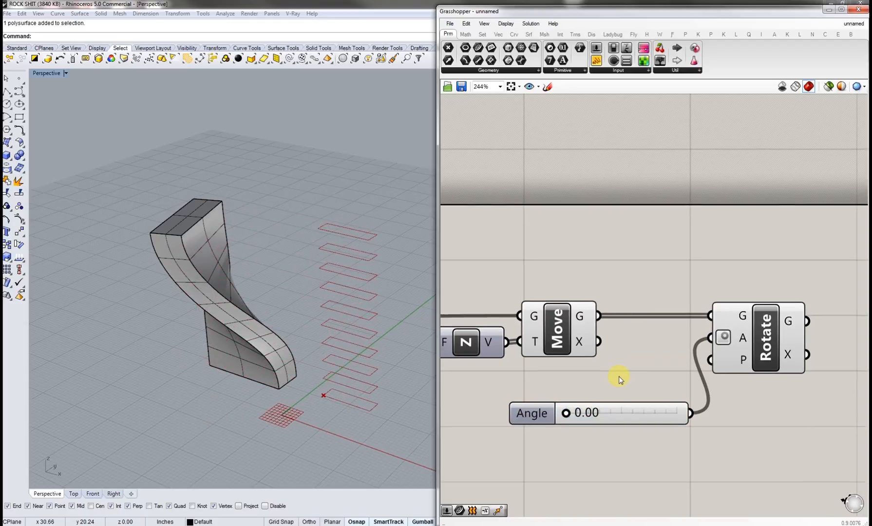
left_click_drag(566, 412, 575, 412)
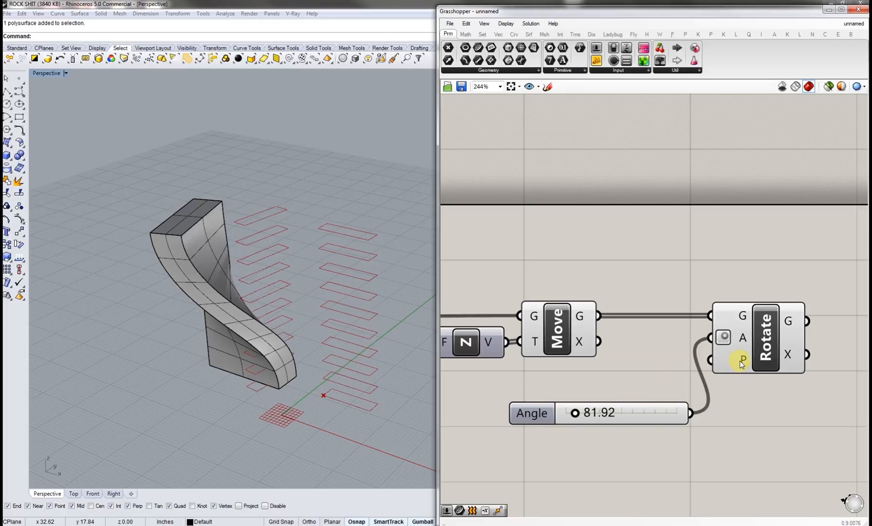
Step: Add an Area component and feed it the Move component's geometry output
mouse_move(740, 363)
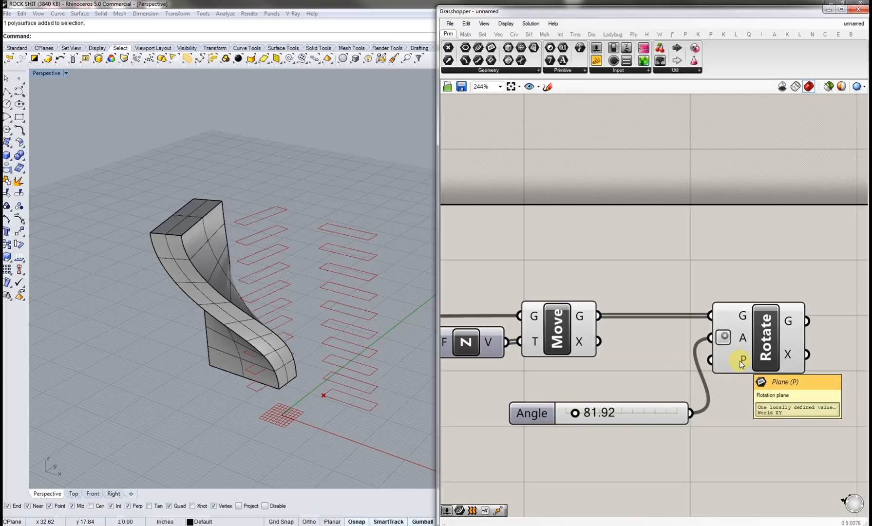
double_click(641, 251)
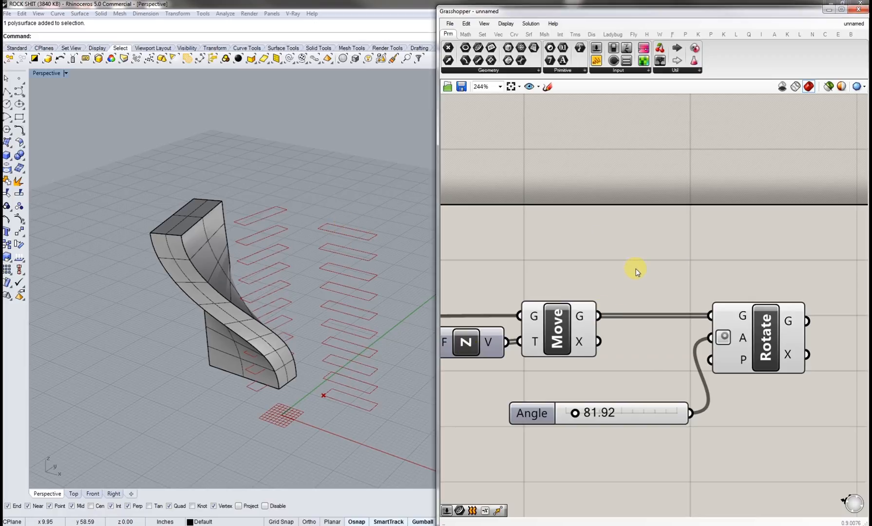
type("area")
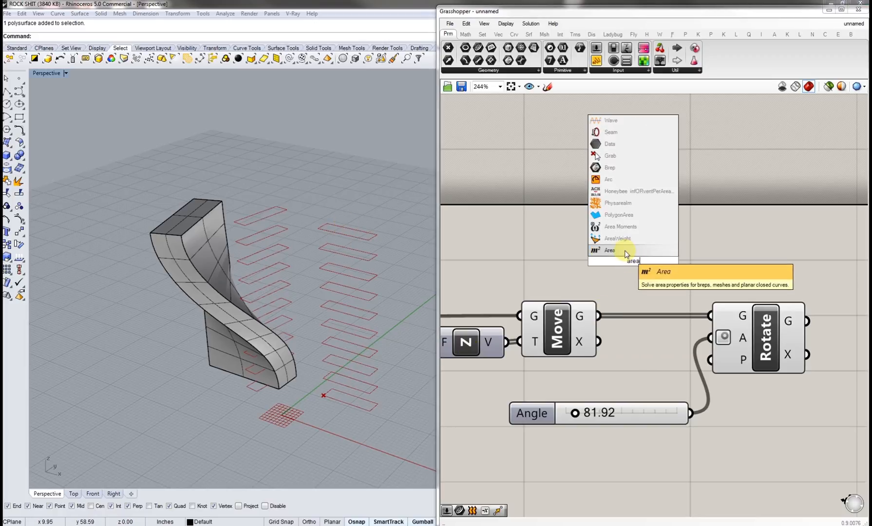
left_click(626, 252)
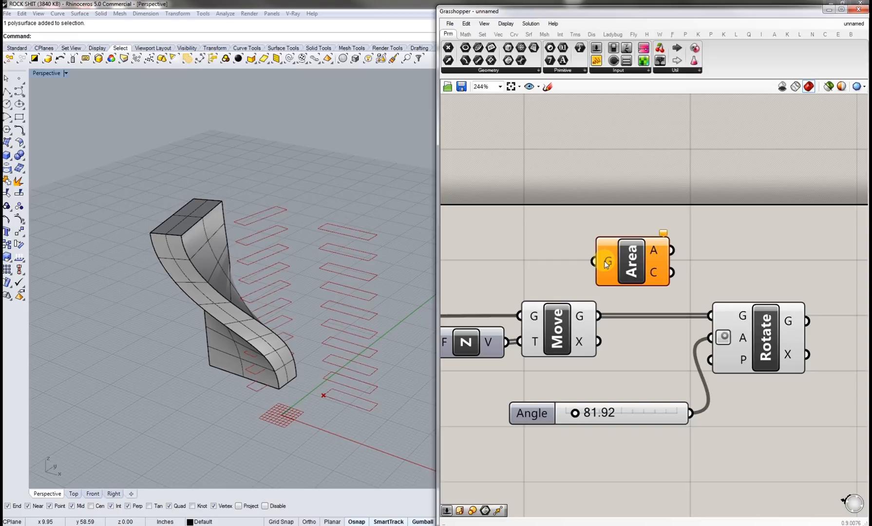
left_click_drag(607, 263, 598, 316)
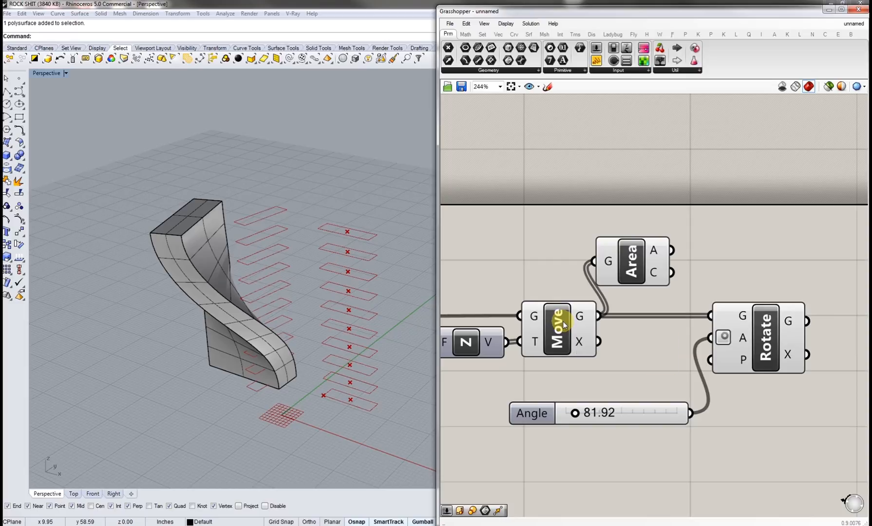
Step: Wire the Area centroid output into Rotate's plane input
right_click_drag(620, 301, 530, 307)
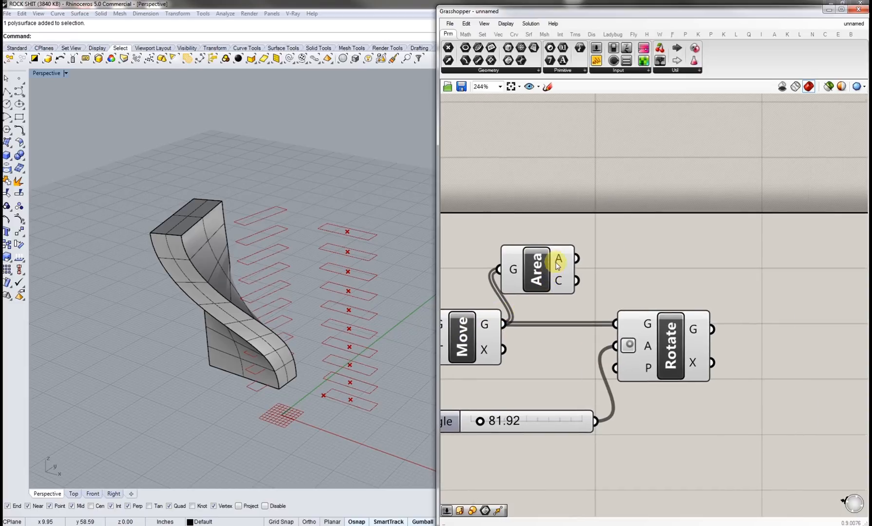
mouse_move(559, 261)
mouse_move(560, 283)
left_click_drag(560, 281, 615, 367)
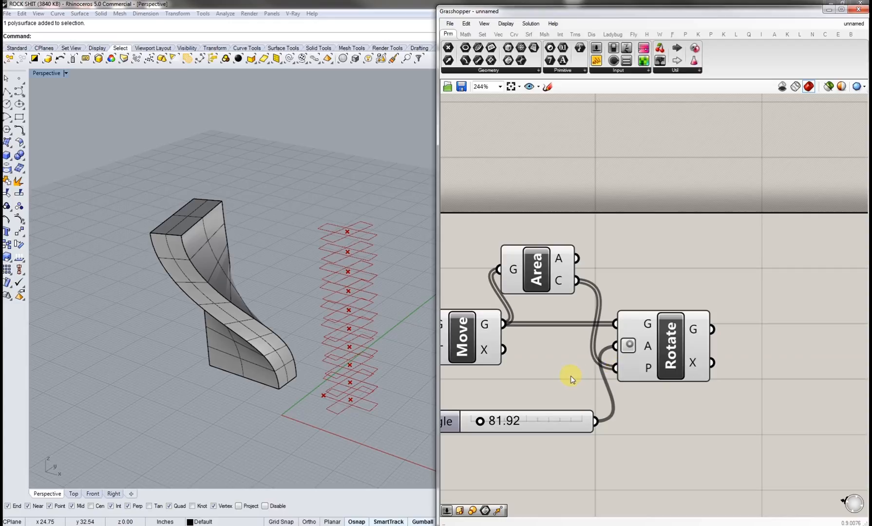
Step: Set the Angle slider back to 0
right_click_drag(378, 319, 370, 366)
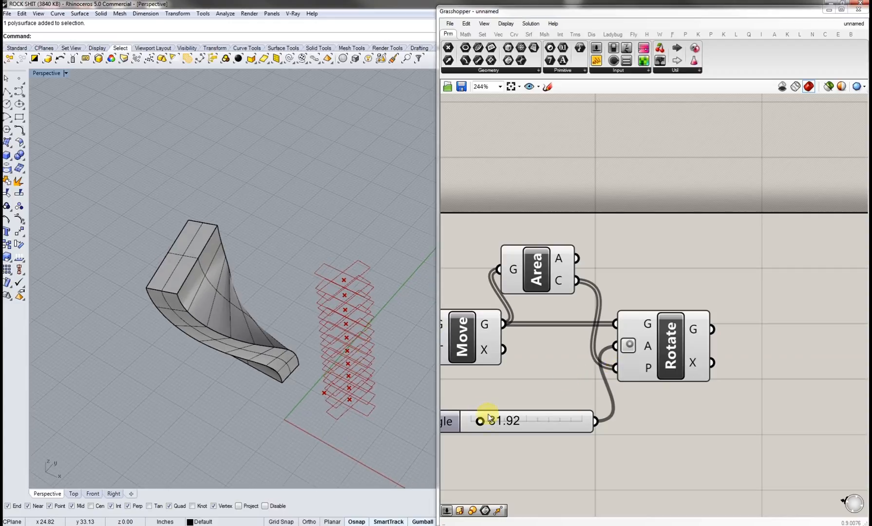
left_click_drag(484, 424, 466, 422)
right_click_drag(492, 379, 517, 370)
right_click_drag(349, 381, 291, 381)
scroll(339, 362, "up", 2)
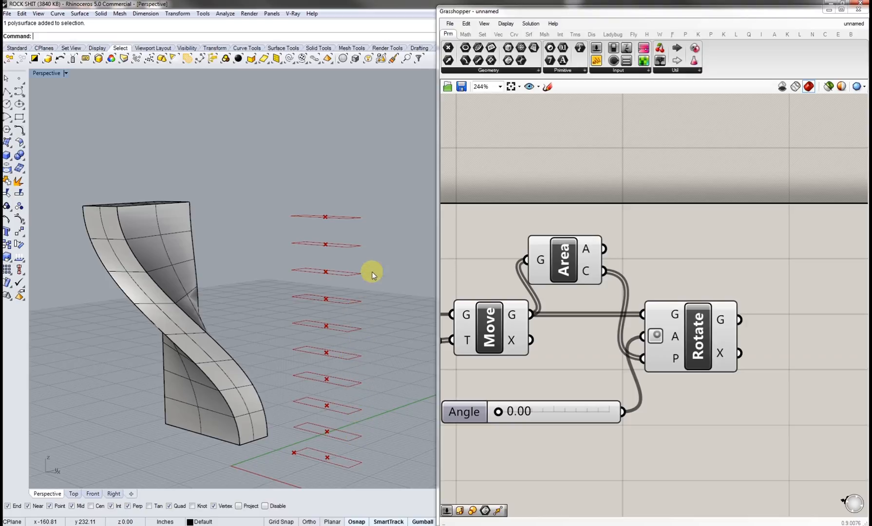
right_click_drag(373, 274, 359, 305)
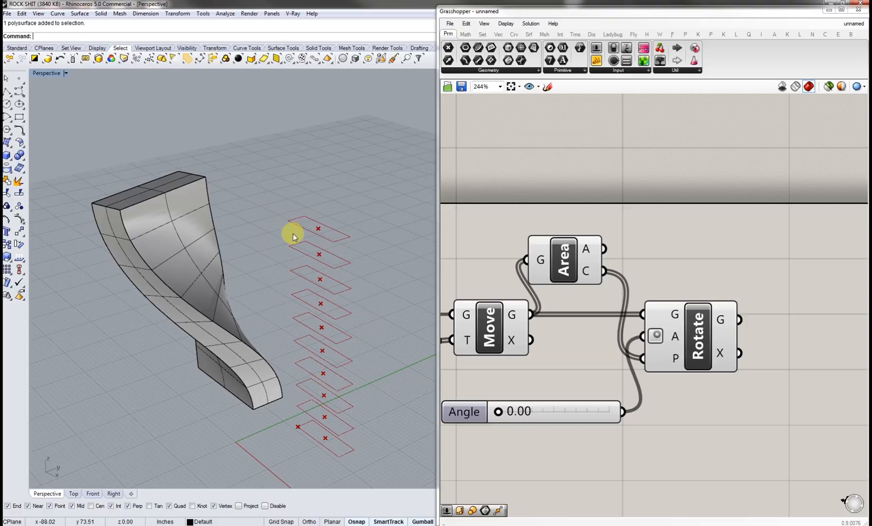
right_click_drag(538, 473, 600, 455)
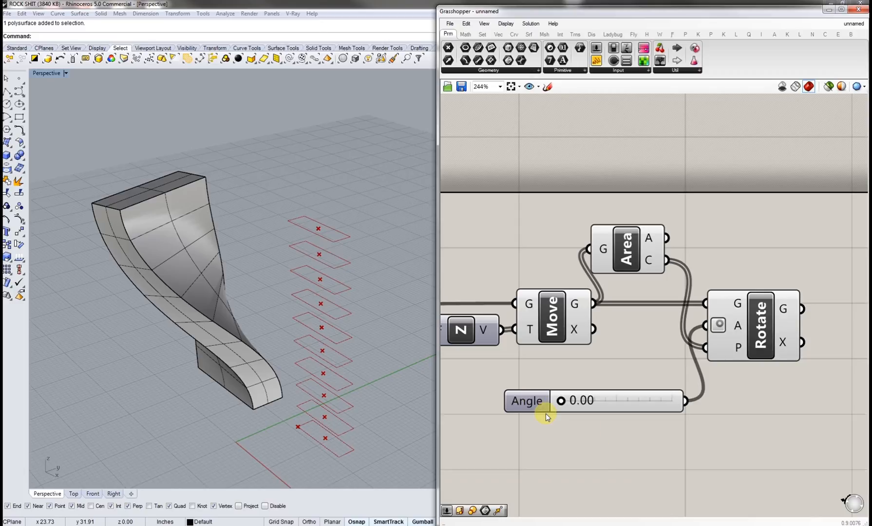
scroll(546, 413, "down", 3)
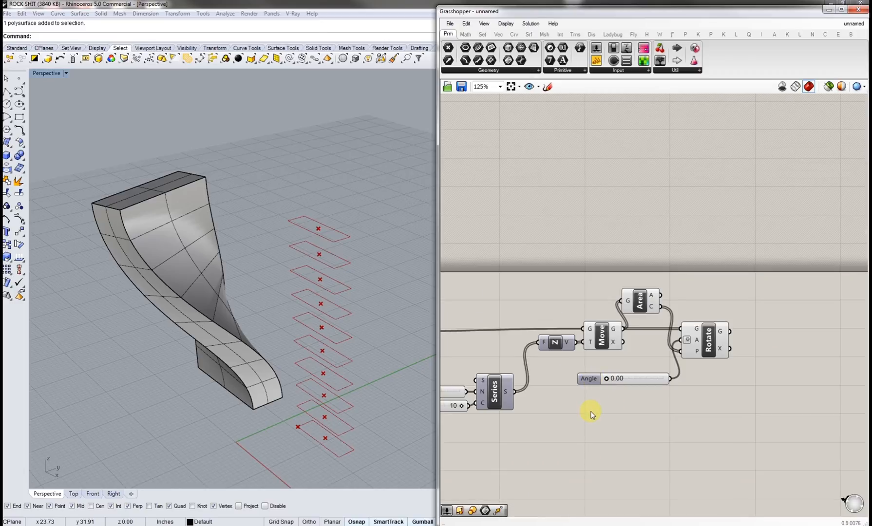
Step: Duplicate the Series component with its Step and Count sliders and wire the copy into Rotate's angle input
right_click_drag(591, 414, 631, 406)
right_click_drag(577, 412, 630, 409)
left_click_drag(598, 421, 519, 343)
right_click_drag(584, 386, 550, 383)
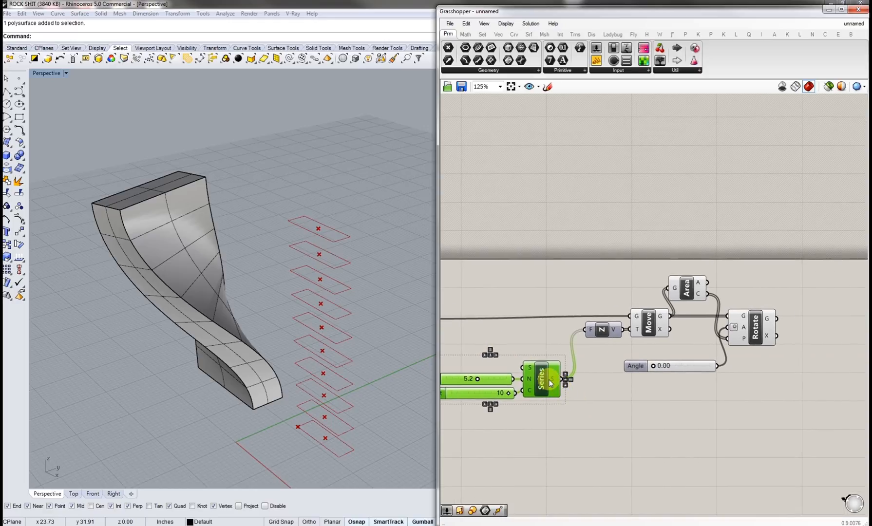
left_click_drag(544, 425, 494, 361)
left_click_drag(547, 412, 461, 347)
key("ctrl+v")
left_click_drag(547, 389, 728, 331)
left_click(766, 375)
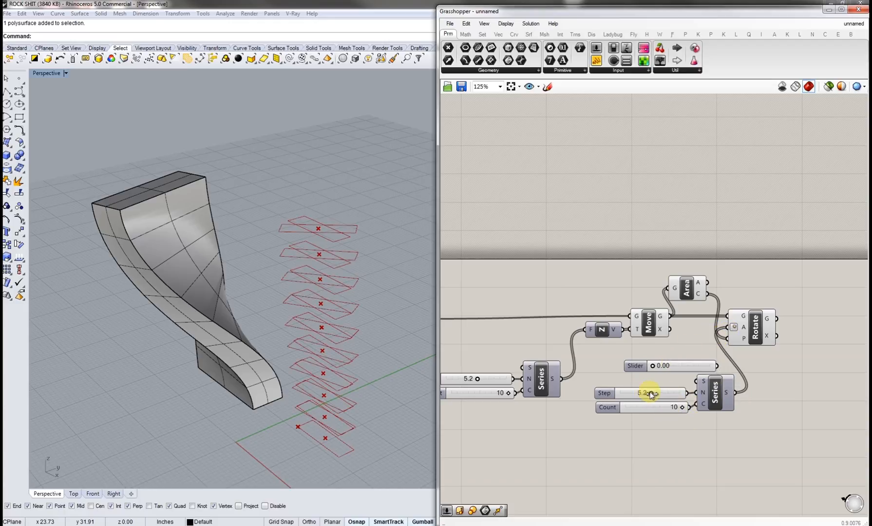
Step: Set the copied Step slider to 10
left_click_drag(653, 395, 691, 391)
right_click_drag(329, 409, 316, 442)
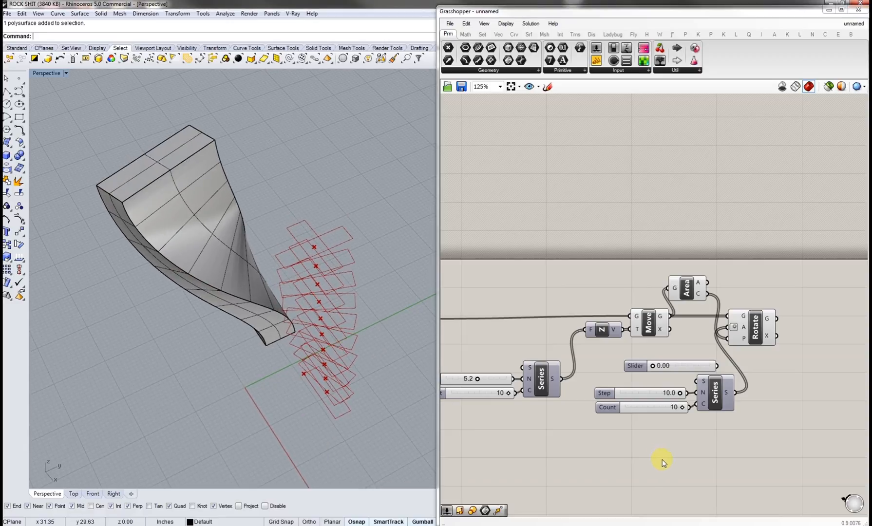
right_click_drag(668, 446, 654, 446)
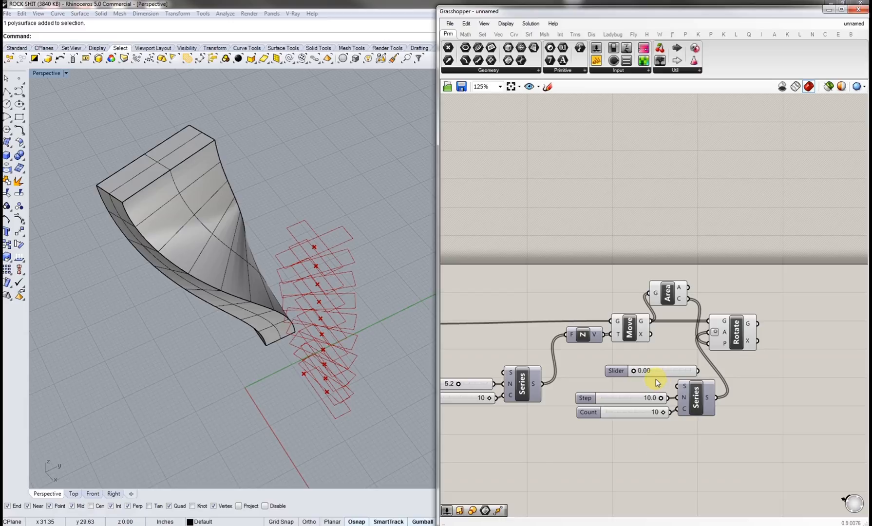
right_click_drag(315, 295, 303, 232)
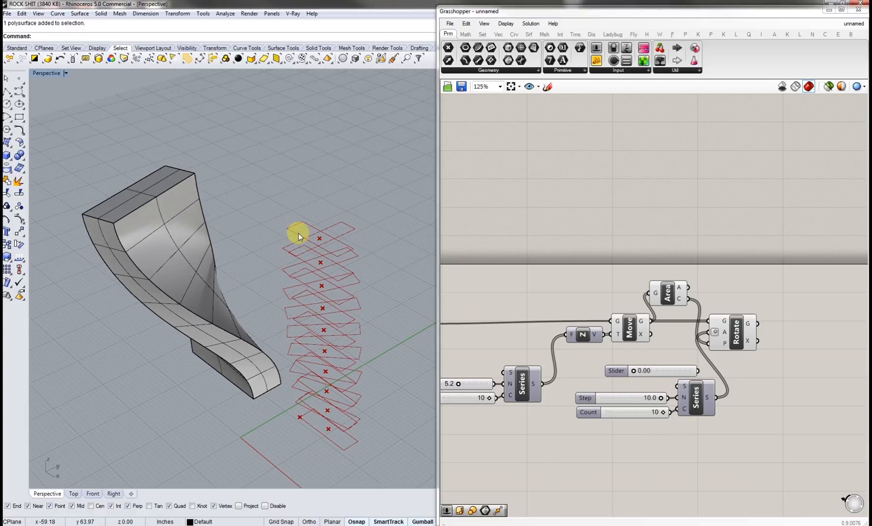
left_click(628, 325)
right_click_drag(540, 304, 658, 325)
left_click(529, 322, "shift")
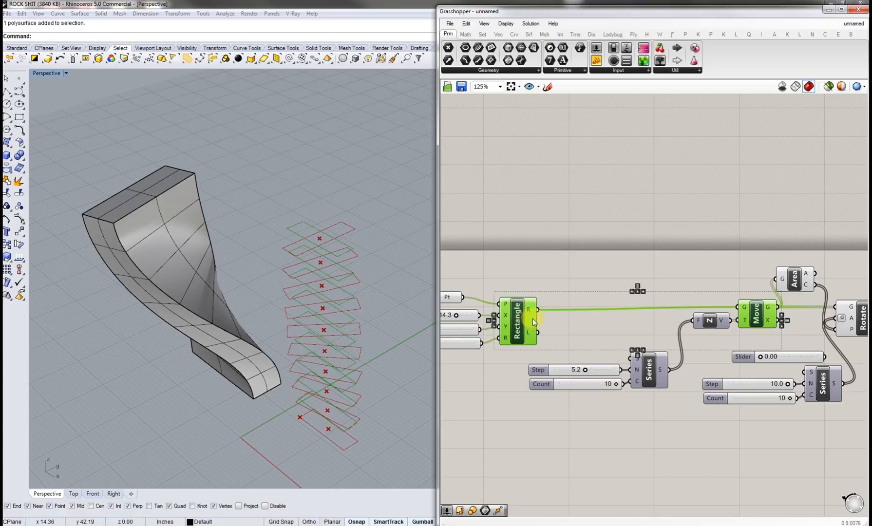
left_click(614, 315)
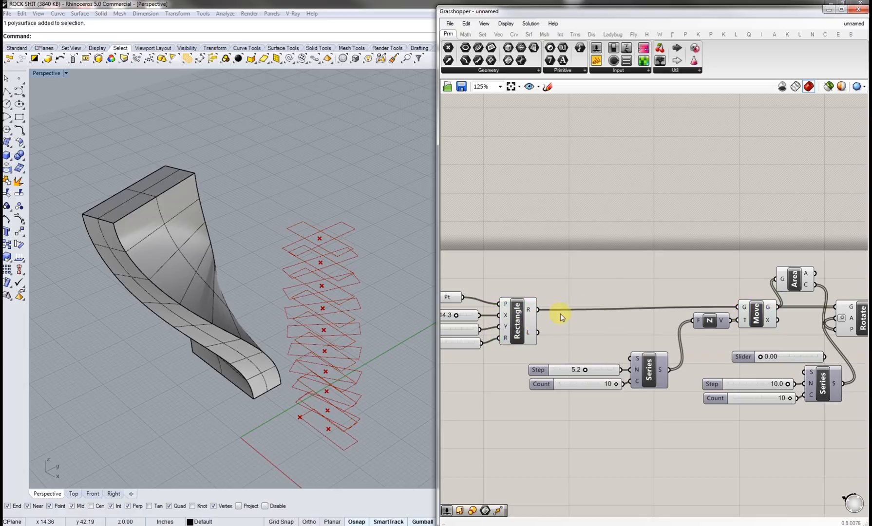
Step: Turn off the preview of the Rectangle and Move components
left_click(754, 311)
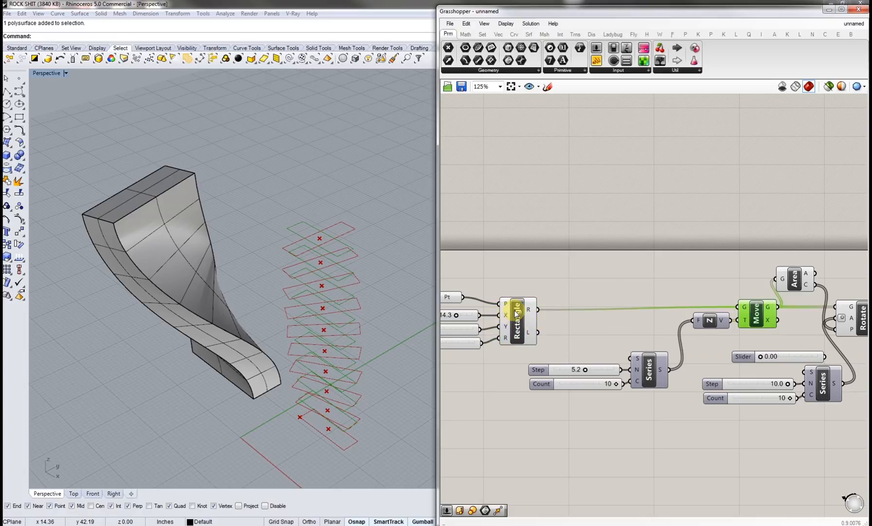
left_click(526, 316, "shift")
middle_click(557, 314)
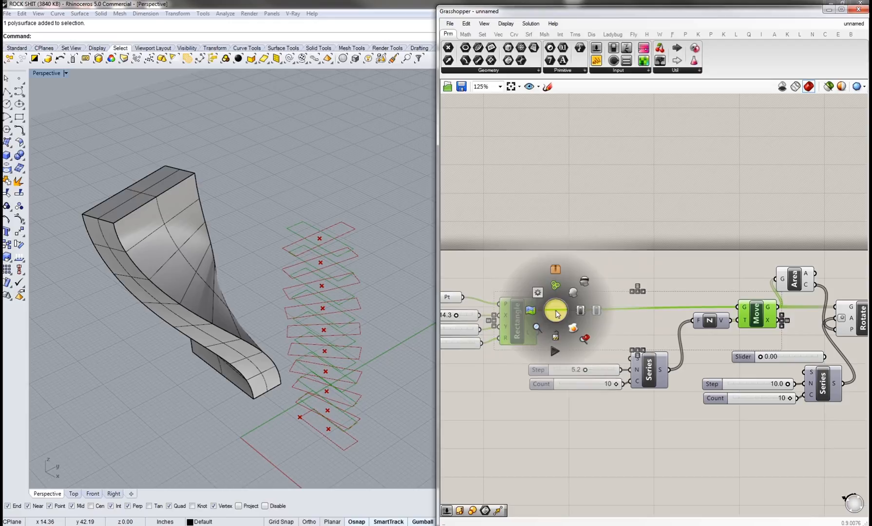
left_click(584, 282)
left_click(589, 282)
Step: Delete the unused Angle slider
right_click_drag(643, 356, 558, 355)
left_click(693, 360)
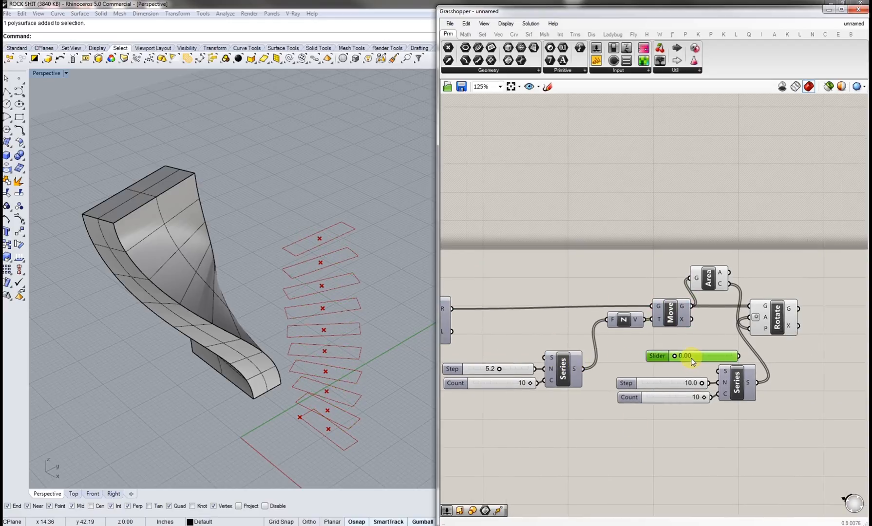
key("Delete")
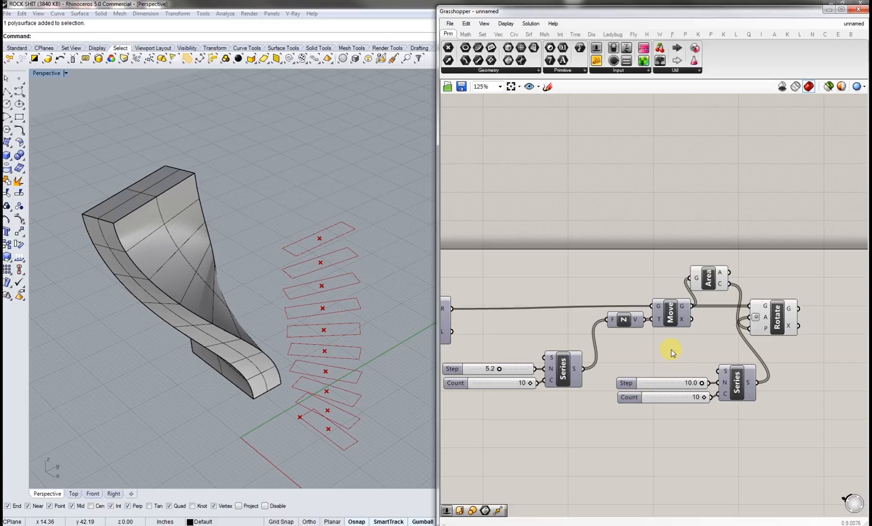
Step: Set the maximum of the rotation Series Step slider to 90
right_click_drag(308, 341, 341, 346)
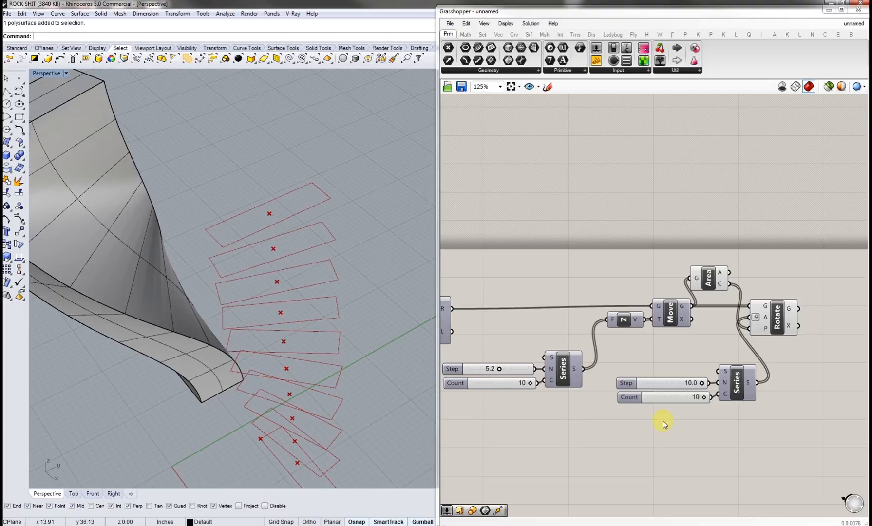
double_click(628, 384)
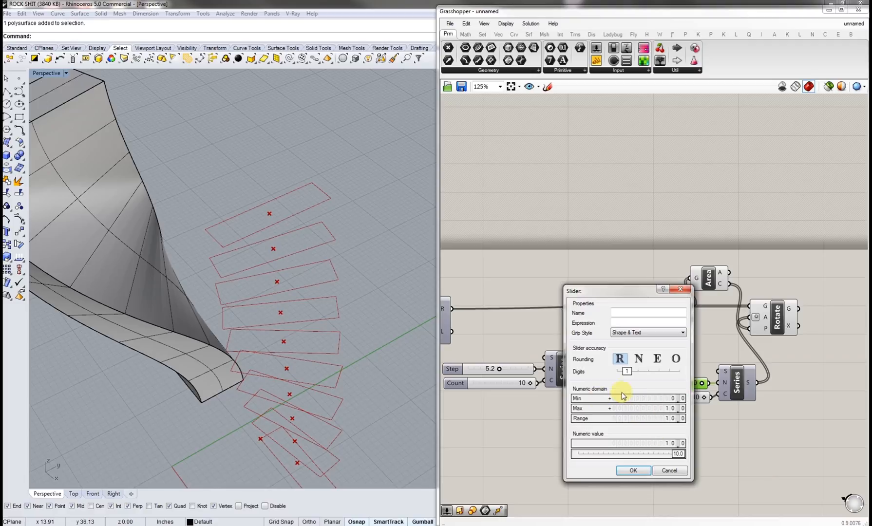
left_click(670, 470)
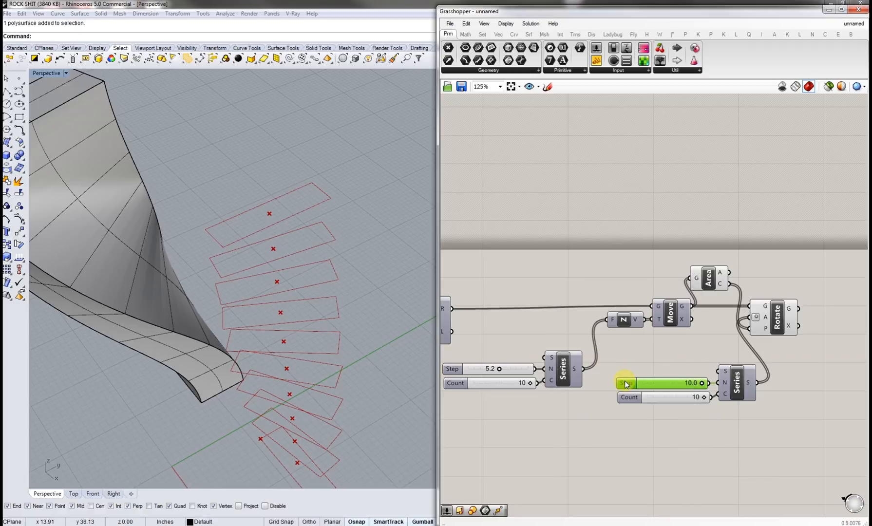
double_click(625, 385)
double_click(631, 407)
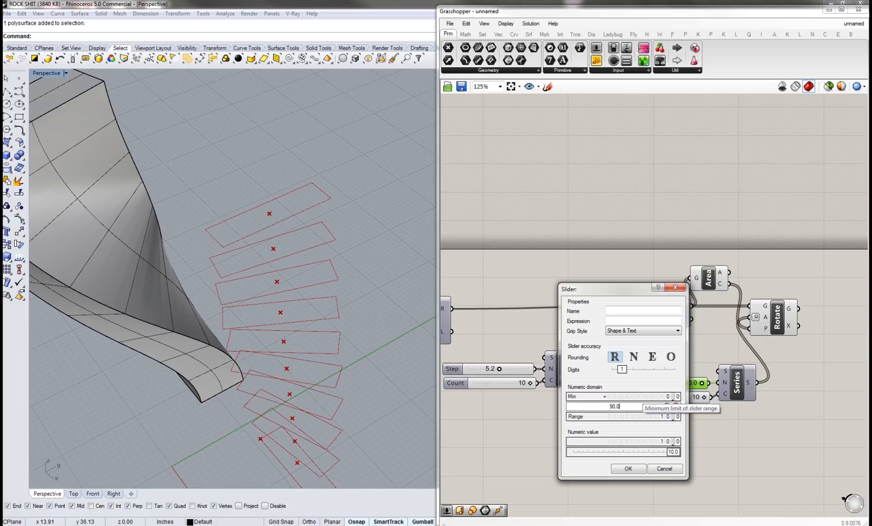
type("90.0")
key("Return")
left_click(634, 470)
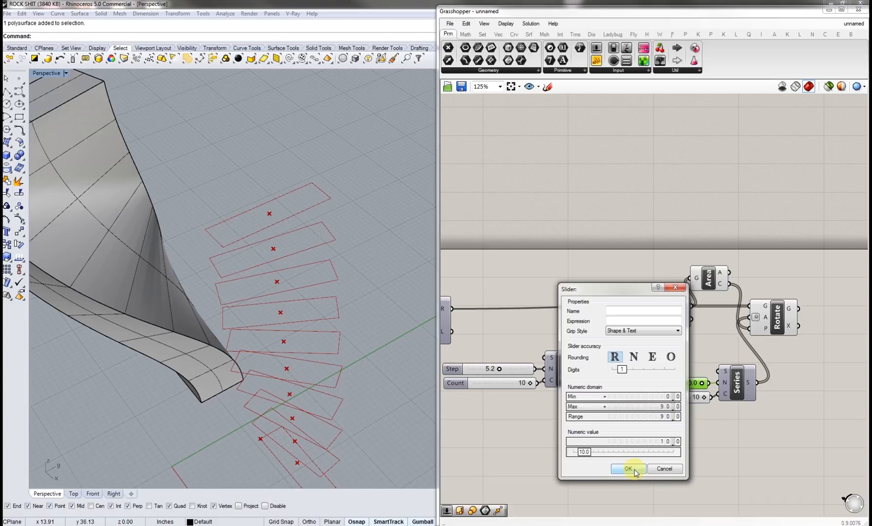
left_click(629, 470)
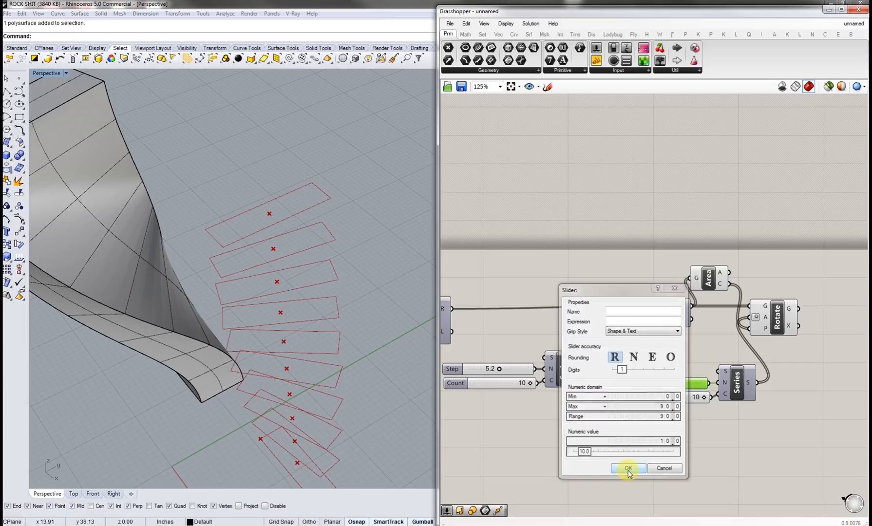
Step: Drag the rotation Step slider to about 32.6
left_click_drag(649, 385, 665, 385)
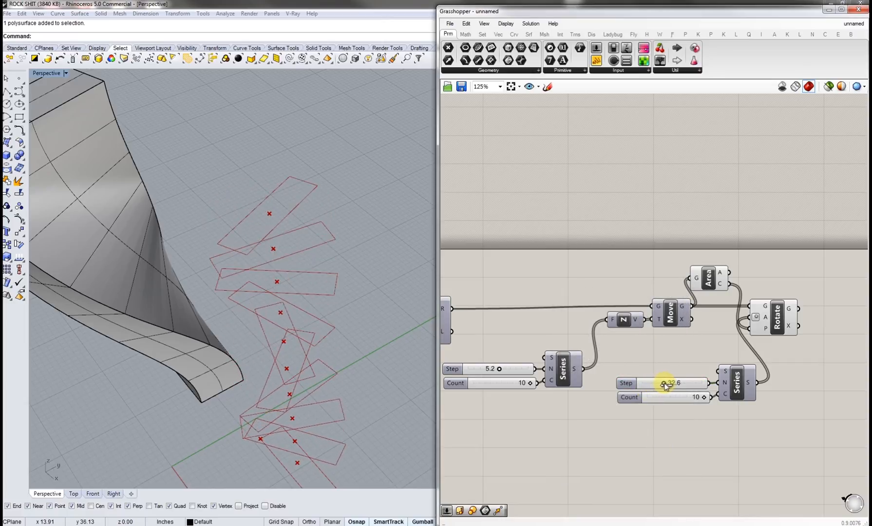
right_click_drag(308, 395, 380, 331)
right_click_drag(785, 364, 706, 384)
right_click_drag(292, 336, 321, 342)
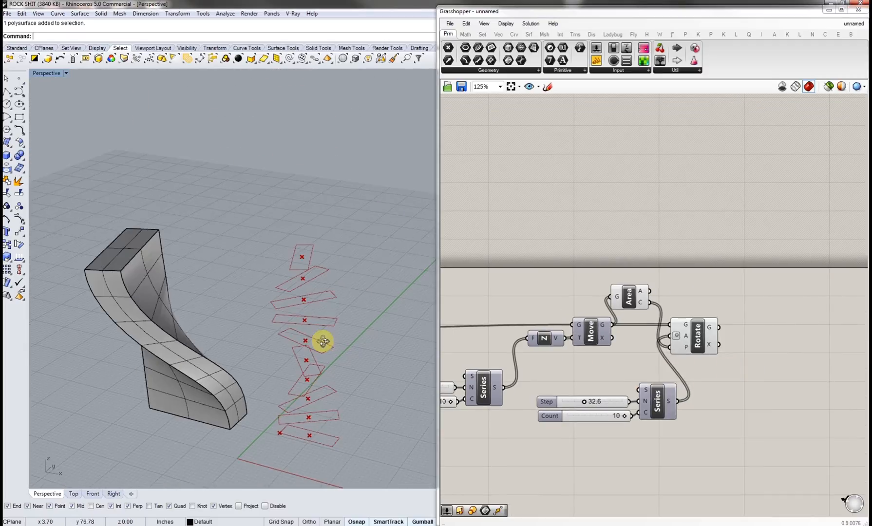
Step: Add a Loft component and connect Rotate's geometry output to its curves input
double_click(762, 334)
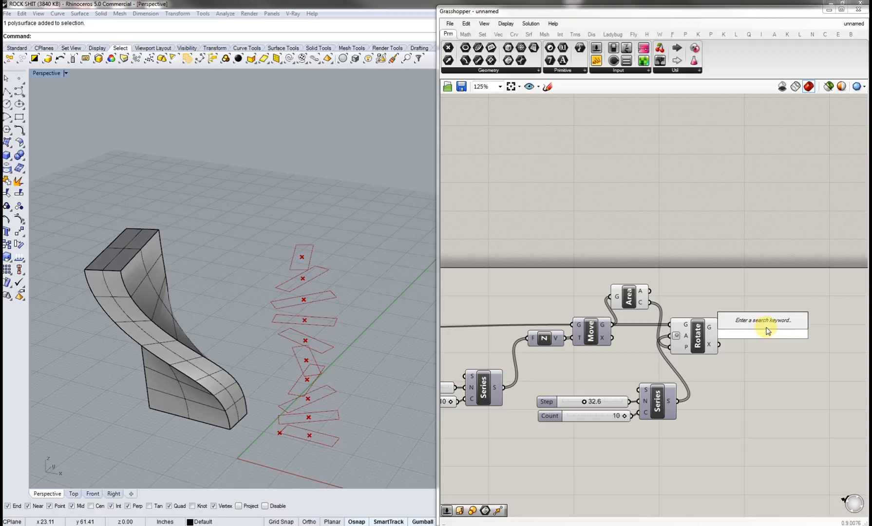
type("loft")
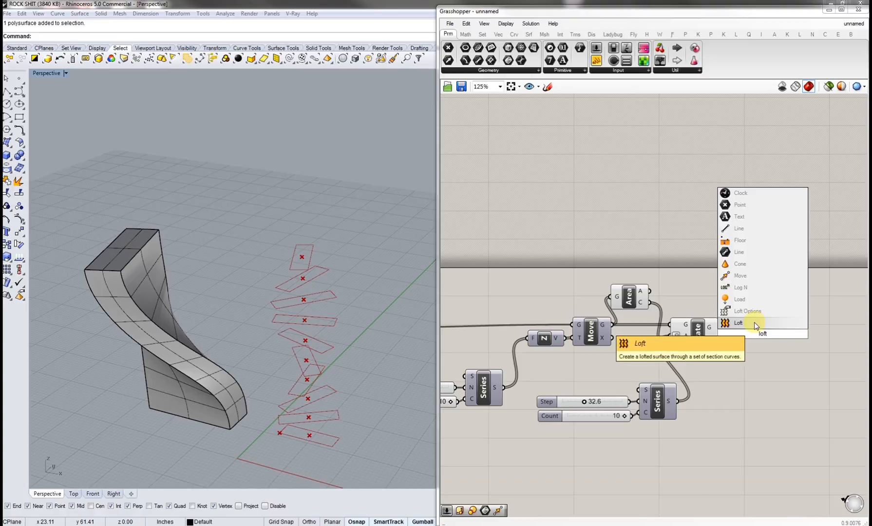
left_click(753, 324)
left_click_drag(762, 333, 721, 325)
right_click_drag(315, 380, 313, 349)
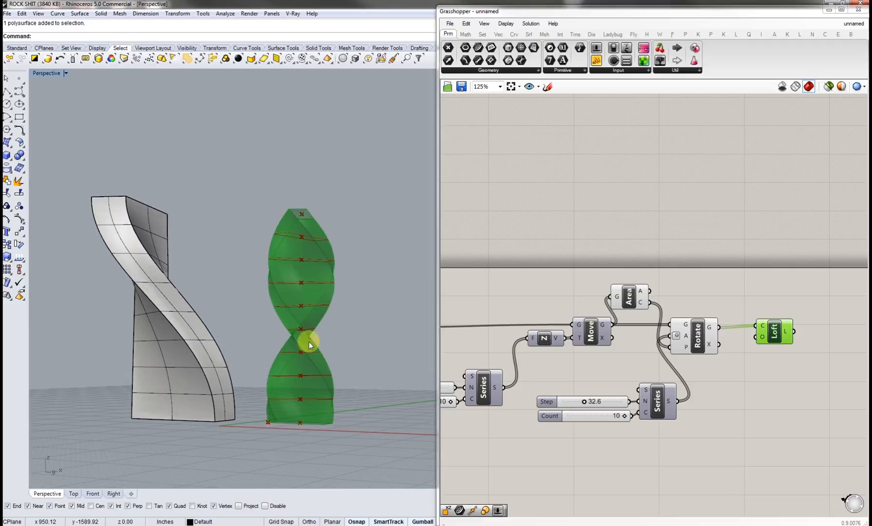
Step: Turn off the preview of the Rotate component
left_click(765, 386)
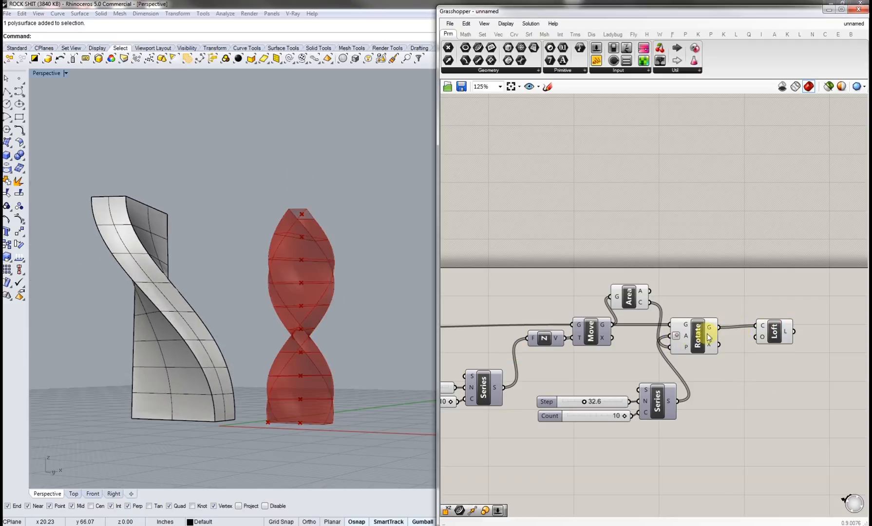
left_click_drag(773, 335, 777, 337)
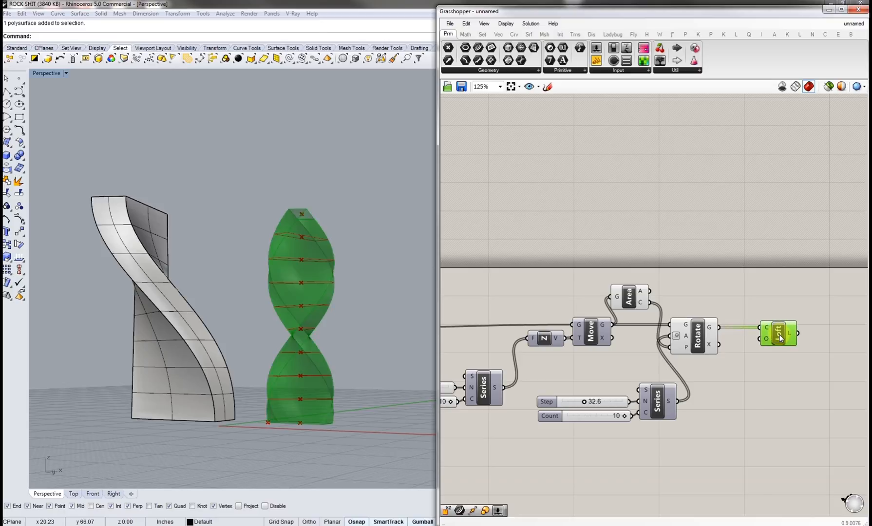
left_click(702, 337)
middle_click(701, 336)
left_click(729, 305)
left_click(758, 281)
right_click_drag(795, 304, 723, 317)
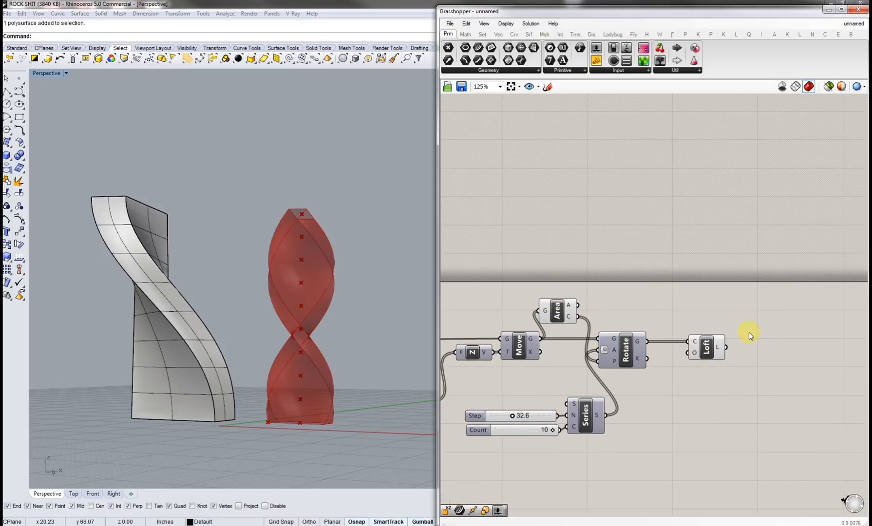
Step: Add a Cap component and feed the Loft output into it
double_click(774, 344)
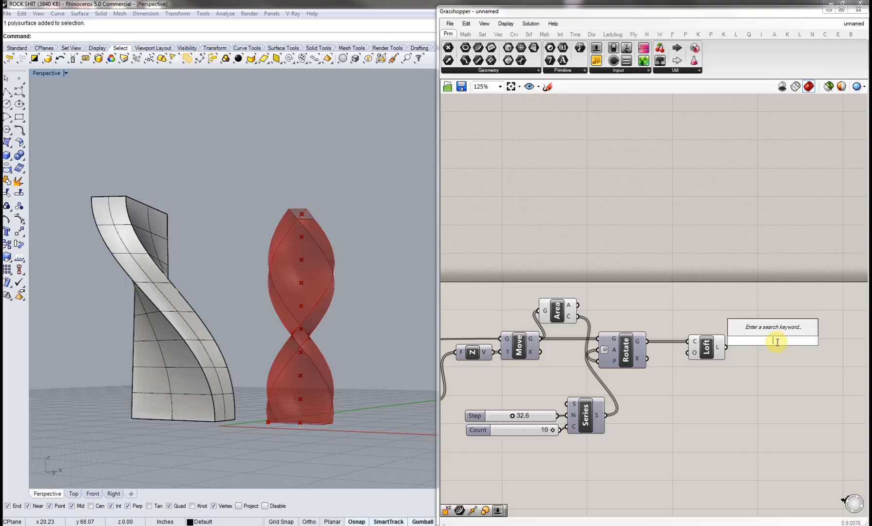
type("cap")
left_click(776, 341)
mouse_move(766, 347)
left_mouse_down()
mouse_move(725, 345)
mouse_move(773, 347)
left_mouse_up()
Step: Turn off the preview of the Loft component
left_click(706, 347)
middle_click(719, 347)
left_click(730, 319)
left_click(753, 303)
Step: Adjust the rotation Step slider to about 42.7
right_click_drag(322, 282, 373, 309)
scroll(338, 352, "up", 3)
left_click(735, 415)
scroll(518, 418, "up", 5)
left_click_drag(505, 418, 618, 418)
left_click(284, 374)
right_click_drag(284, 375, 248, 314)
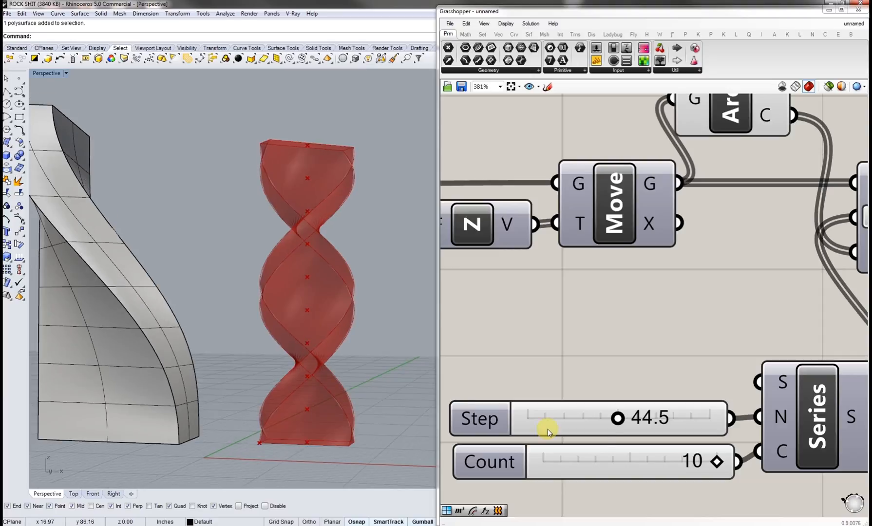
mouse_move(617, 419)
left_mouse_down()
mouse_move(588, 419)
mouse_move(617, 422)
left_mouse_up()
right_click_drag(696, 350, 622, 384)
scroll(621, 385, "down", 3)
right_click_drag(655, 416, 638, 429)
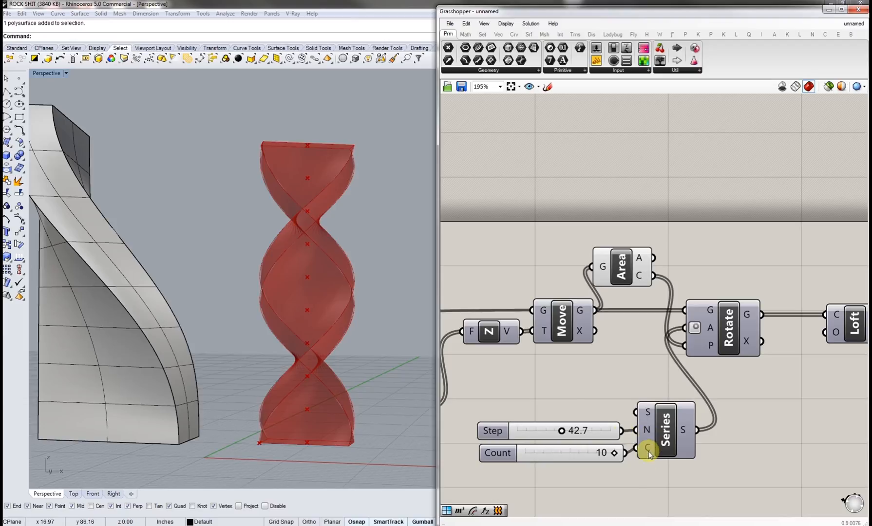
right_click_drag(254, 254, 275, 255)
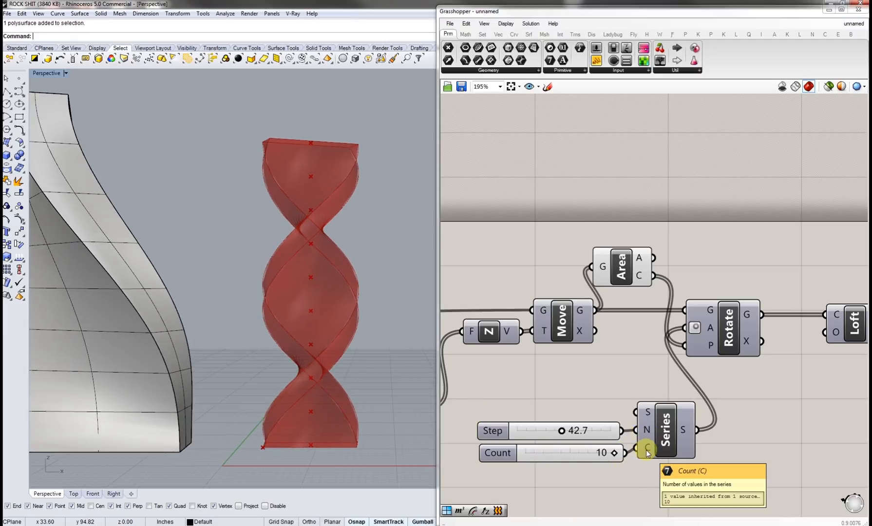
Step: Reduce the rotation Series Count slider to 3, with Step at about 42.3
scroll(543, 467, "down", 4)
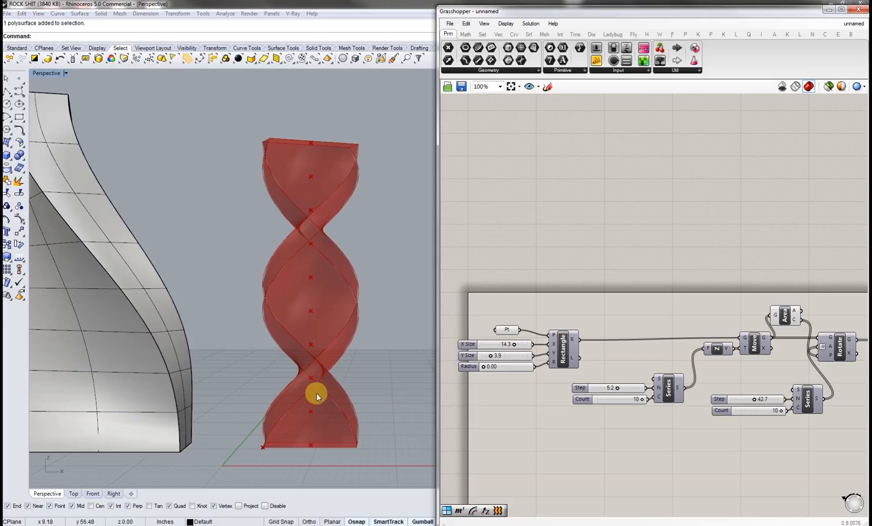
right_click_drag(705, 425, 686, 440)
scroll(686, 441, "up", 4)
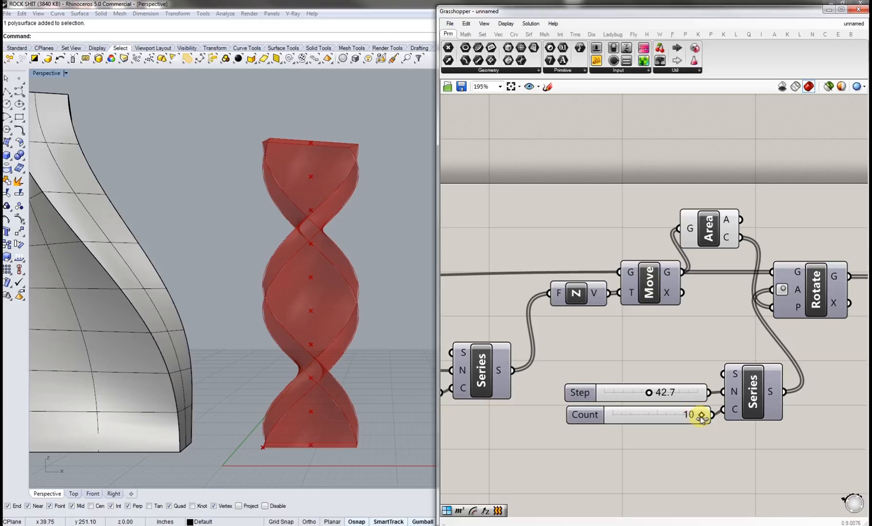
left_click_drag(697, 418, 647, 417)
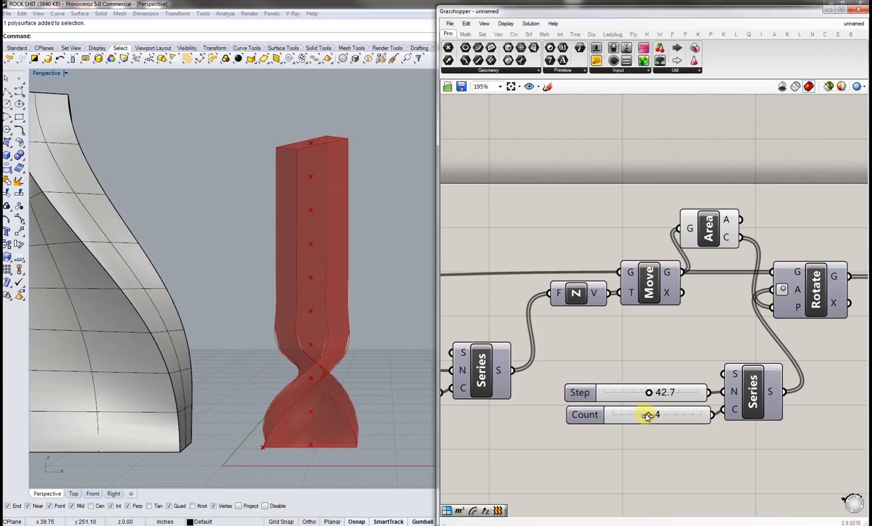
right_click_drag(254, 353, 181, 347)
scroll(325, 326, "up", 5)
right_click_drag(325, 323, 333, 302)
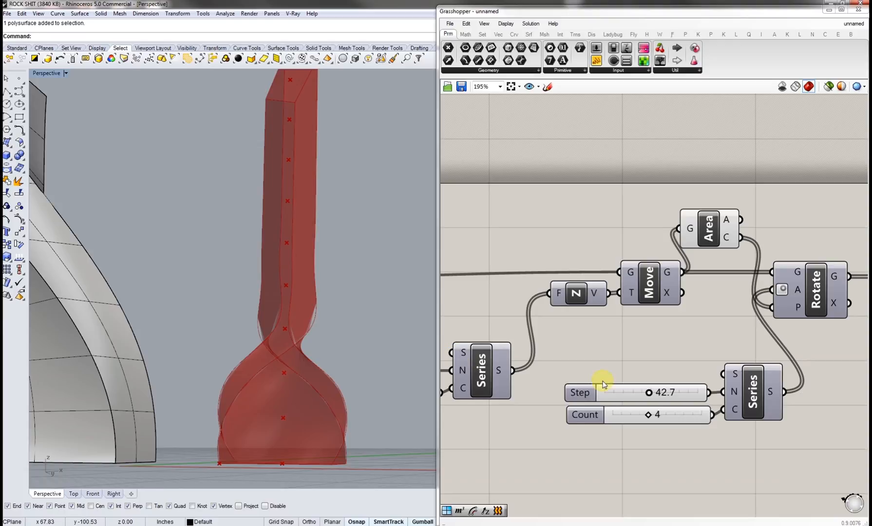
right_click_drag(652, 345, 579, 408)
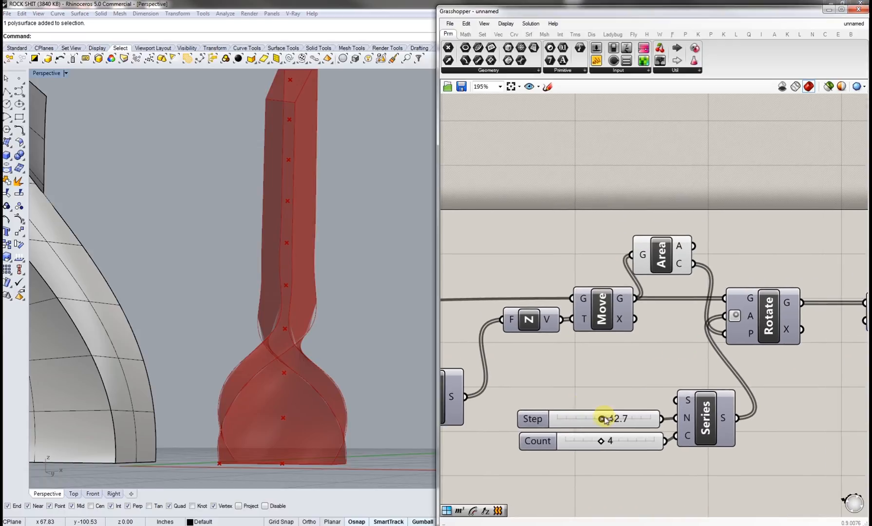
left_click_drag(601, 420, 593, 442)
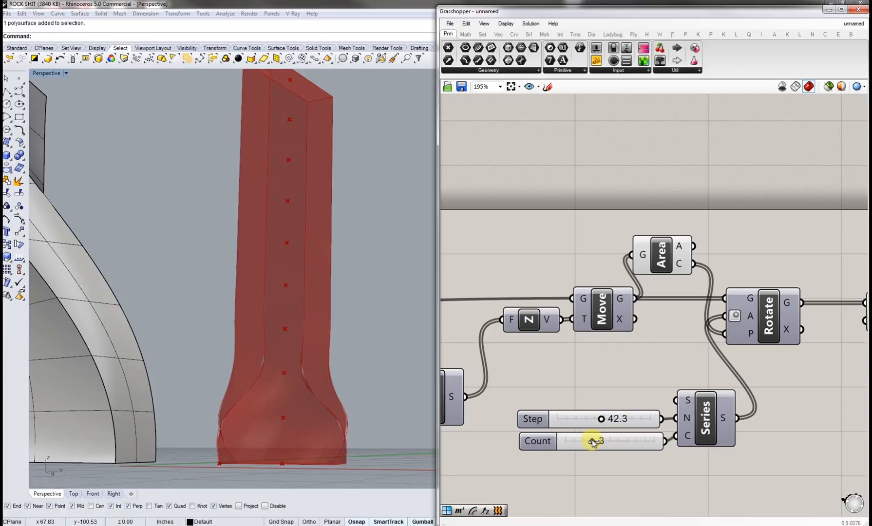
Step: Set the rotation Step slider to about 47.1
right_click_drag(535, 368, 757, 377)
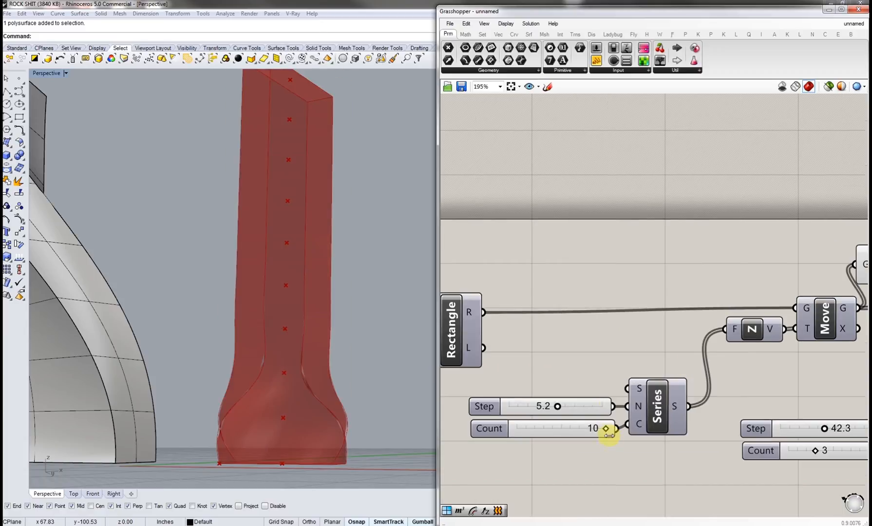
mouse_move(605, 430)
left_mouse_down()
mouse_move(569, 432)
mouse_move(617, 433)
left_mouse_up()
right_click_drag(771, 401, 677, 429)
mouse_move(692, 427)
left_mouse_down()
mouse_move(713, 426)
mouse_move(659, 424)
mouse_move(698, 423)
left_mouse_up()
right_click_drag(661, 373, 613, 383)
scroll(330, 360, "down", 8)
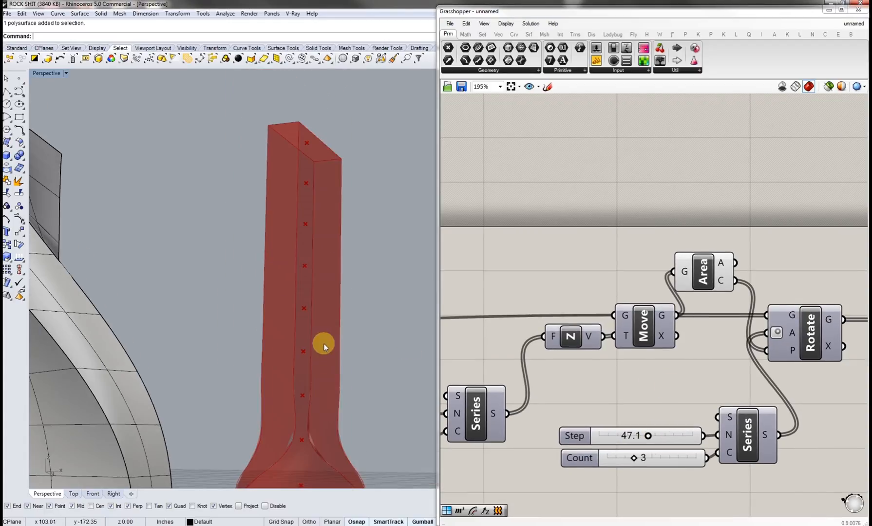
scroll(332, 359, "up", 7)
left_click_drag(370, 424, 250, 163)
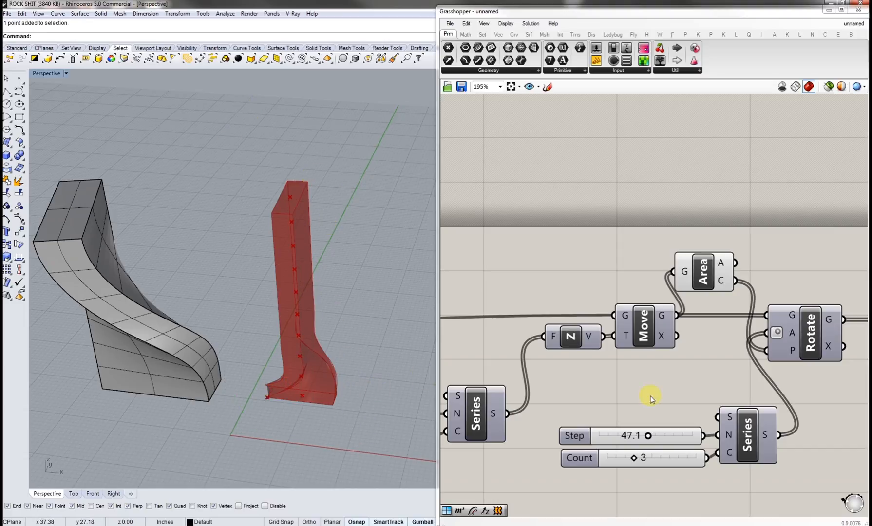
Step: Delete the original reference polysurface from the Rhino viewport
right_click_drag(738, 388, 545, 365)
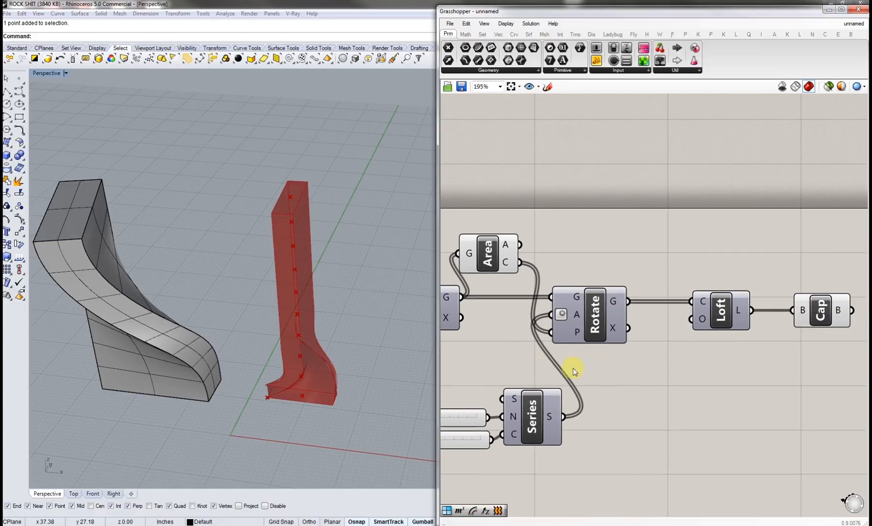
right_click_drag(695, 383, 615, 375)
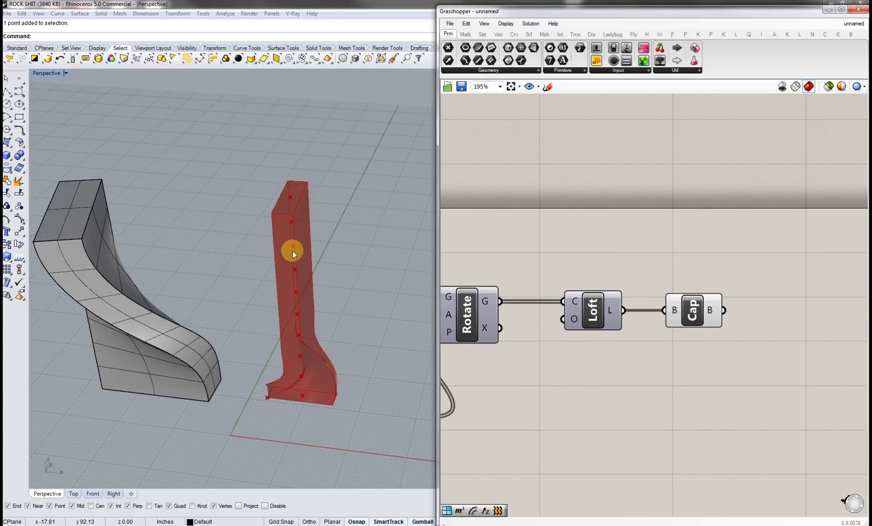
left_click(166, 357)
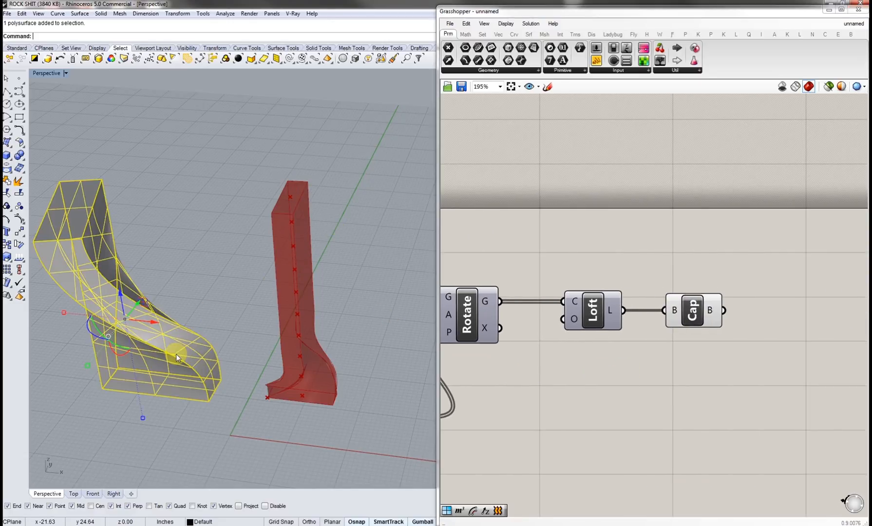
key("Delete")
right_click_drag(251, 345, 440, 357)
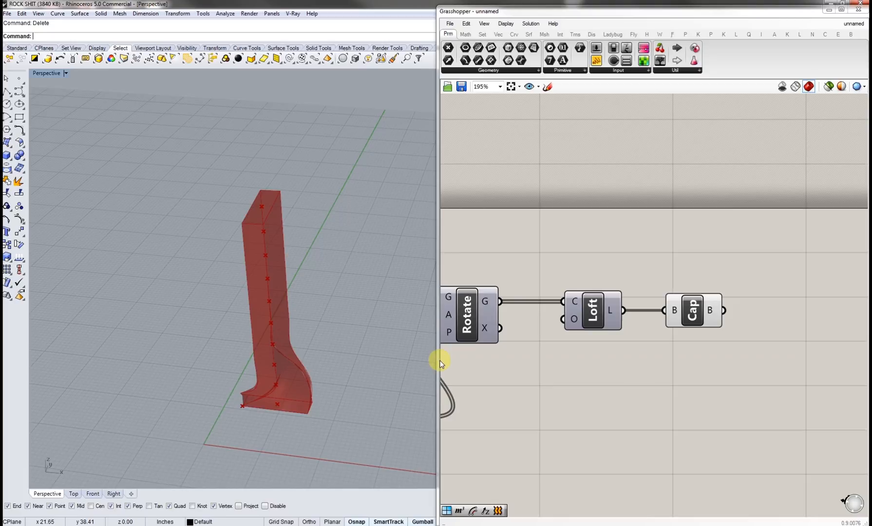
Step: Link the Loft output into the Cap component and select Cap to preview the capped solid
left_click(696, 311)
left_click(595, 312)
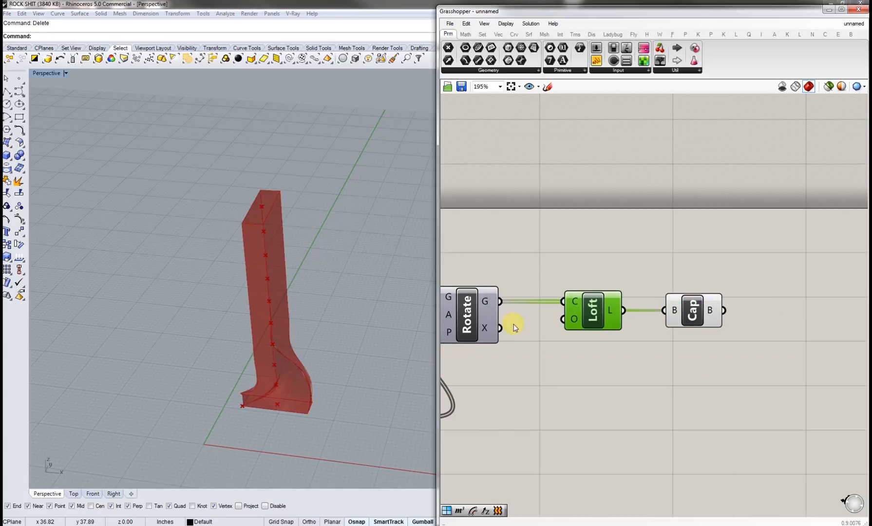
right_click_drag(469, 323, 612, 324)
left_click(605, 321)
right_click_drag(715, 332, 635, 331)
left_click(652, 309)
left_click(693, 353)
left_click(744, 311)
right_click_drag(769, 336, 723, 346)
left_click(698, 333)
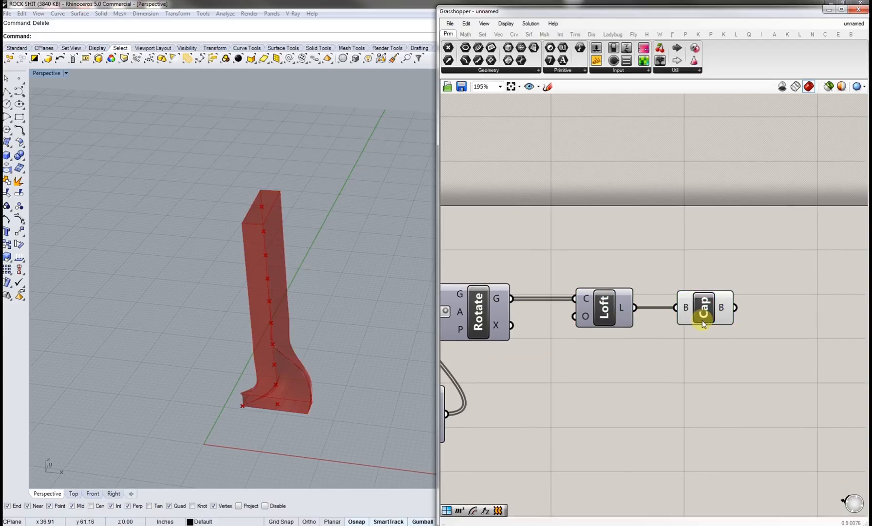
left_click(705, 310)
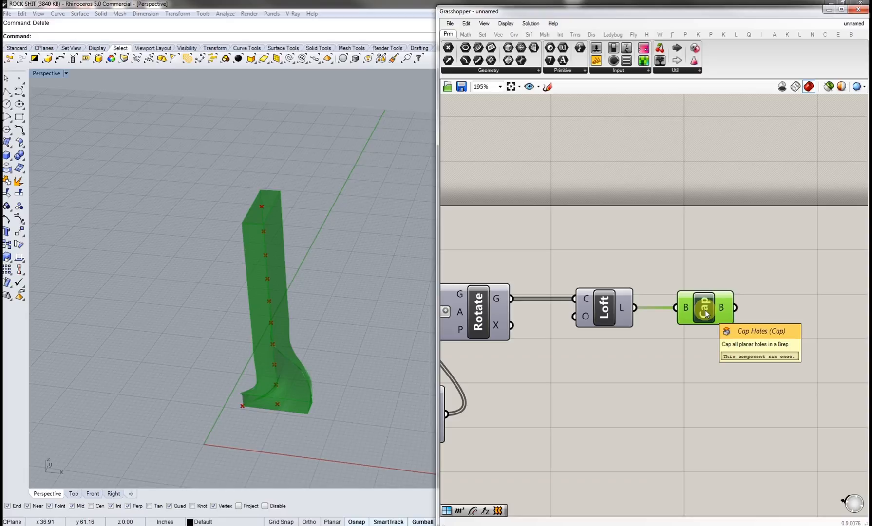
Step: Bake the capped tower into Rhino and move the baked copy aside in the viewport
middle_click(706, 313)
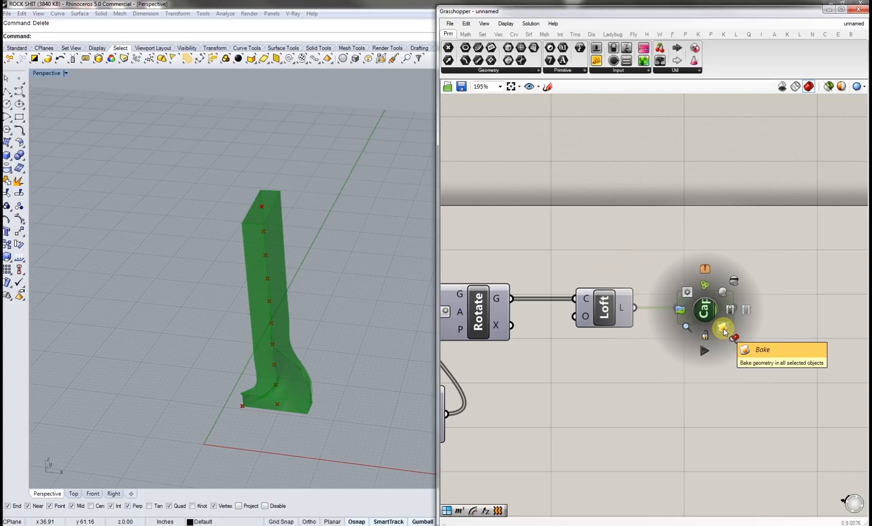
left_click(722, 330)
left_click(286, 383)
right_click_drag(285, 383, 341, 387, "shift")
left_click_drag(342, 387, 227, 379)
left_click(255, 349)
right_click_drag(304, 354, 380, 376, "shift")
scroll(337, 385, "up", 8)
right_click_drag(308, 409, 293, 312)
scroll(298, 336, "down", 9)
left_click(294, 313)
Step: Adjust the rotation Series sliders to Step about 28.2 and Count 7
right_click_drag(505, 376, 681, 359)
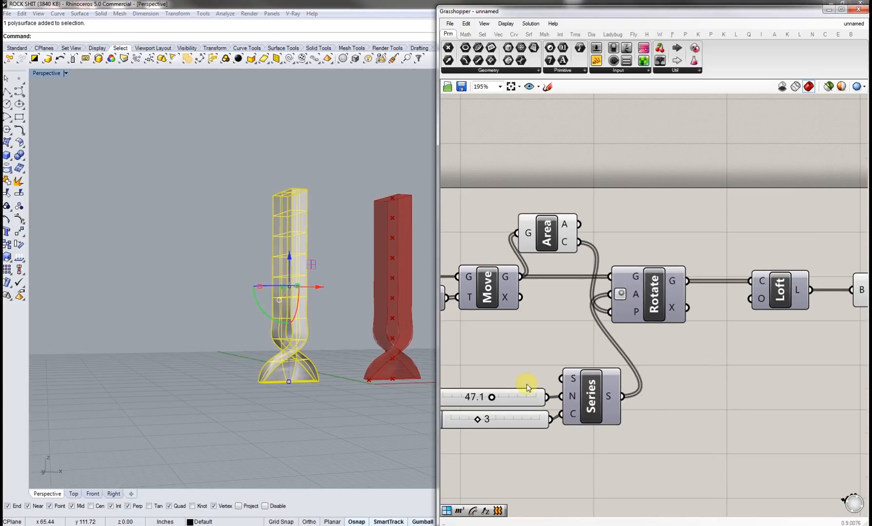
scroll(527, 387, "up", 2)
right_click_drag(582, 407, 519, 419)
left_click_drag(518, 411, 545, 435)
right_click_drag(665, 371, 584, 399)
right_click_drag(462, 416, 576, 394)
right_click_drag(647, 324, 733, 338)
right_click_drag(553, 370, 733, 373)
Step: Adjust the rectangle sliders to X Size about 13.4, Y Size 5.4 and Radius 1.88
scroll(696, 372, "down", 3)
right_click_drag(632, 381, 789, 380)
scroll(614, 367, "up", 3)
right_click_drag(557, 334, 646, 366)
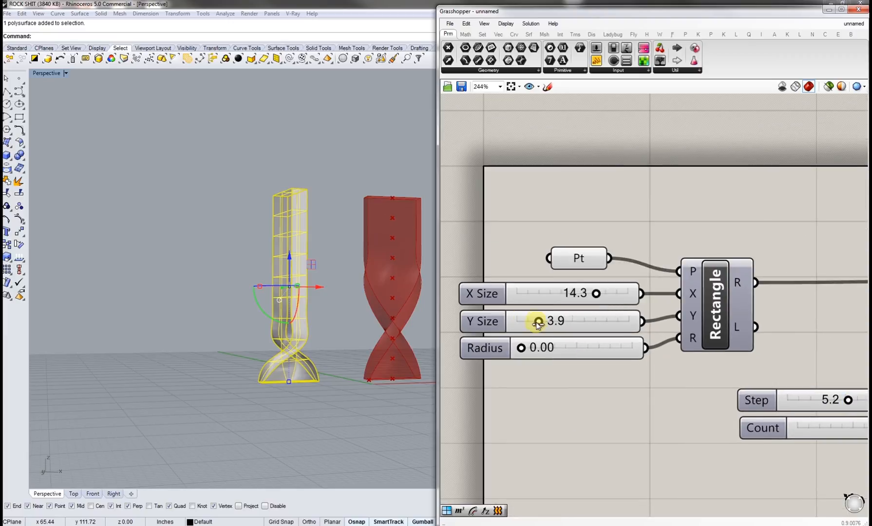
right_click_drag(472, 320, 531, 388)
left_click_drag(520, 389, 545, 361)
mouse_move(594, 334)
left_mouse_down()
mouse_move(566, 333)
mouse_move(602, 335)
mouse_move(591, 335)
left_mouse_up()
right_click_drag(376, 323, 353, 358)
right_click_drag(631, 391, 556, 408)
scroll(571, 387, "down", 5)
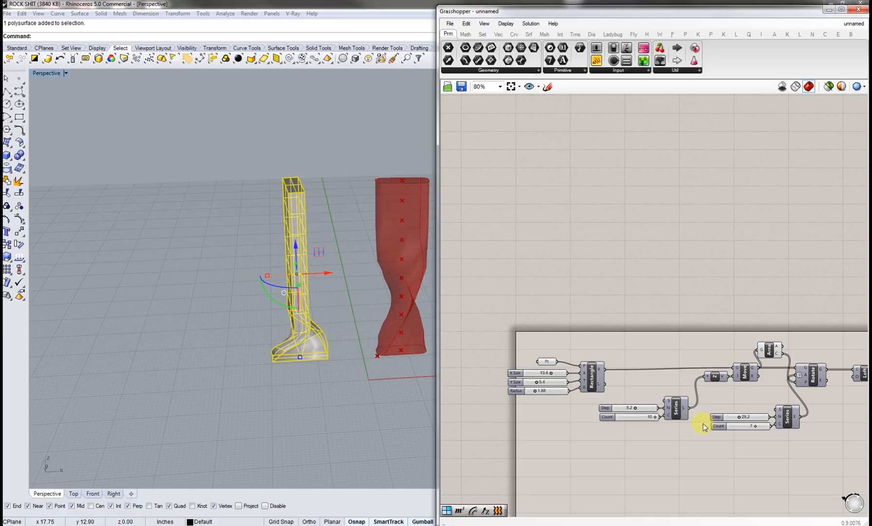
Step: Bake the updated capped tower and shift the new baked copy next to the first one
right_click_drag(738, 415, 668, 407)
scroll(600, 419, "up", 4)
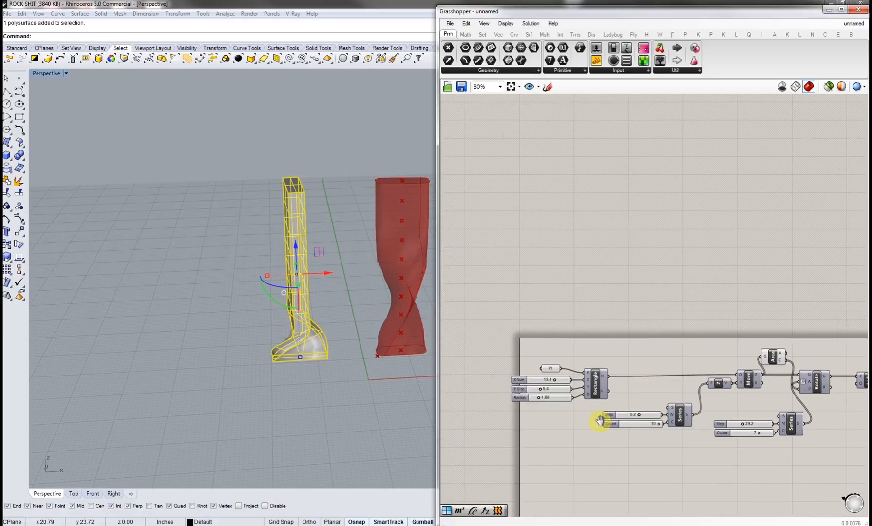
left_click_drag(542, 395, 530, 394)
scroll(563, 398, "down", 6)
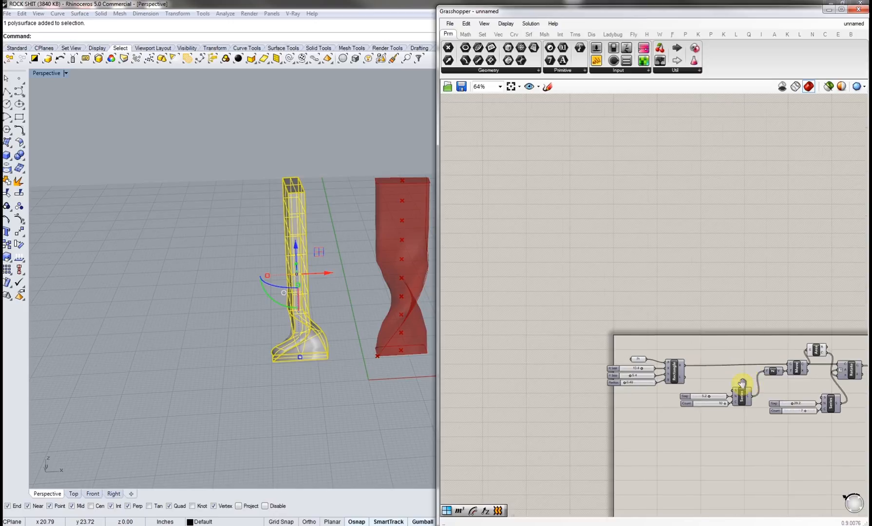
scroll(700, 367, "up", 5)
left_click(700, 351)
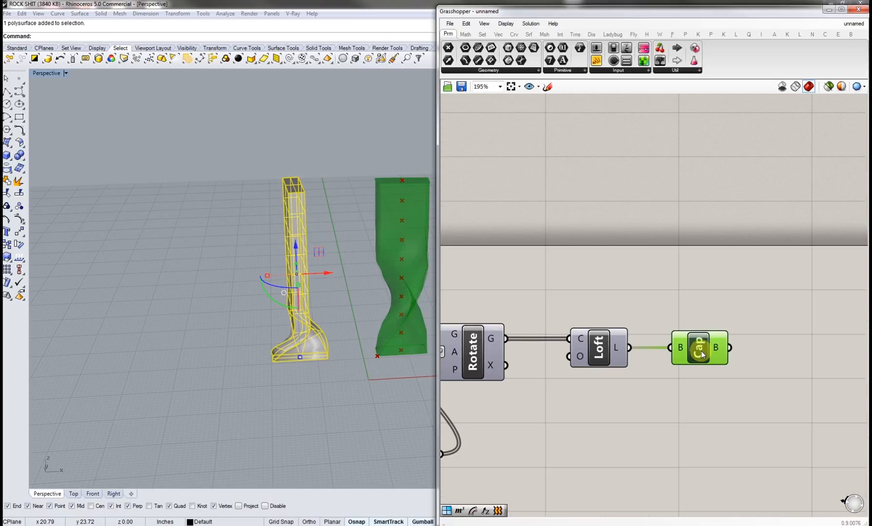
middle_click(701, 351)
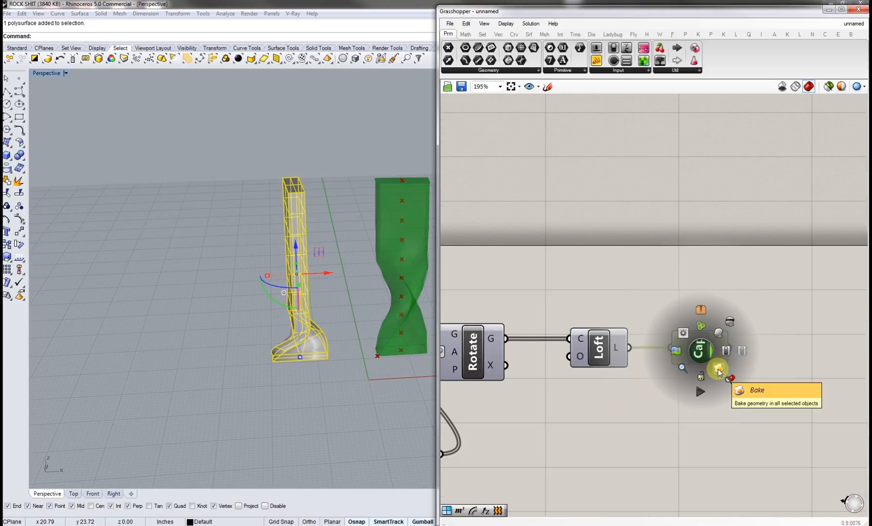
left_click(718, 370)
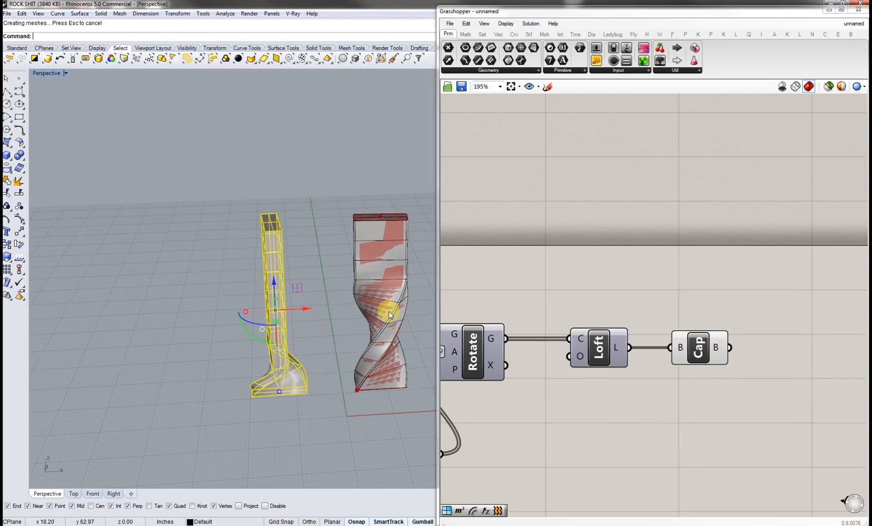
left_click(396, 321)
left_click_drag(396, 322, 195, 314)
left_click(144, 372)
scroll(211, 370, "up", 5)
right_click_drag(211, 370, 204, 285, "shift")
scroll(288, 280, "down", 6)
Step: Set the rotation Step slider to about 18.1
right_click_drag(444, 433, 778, 372)
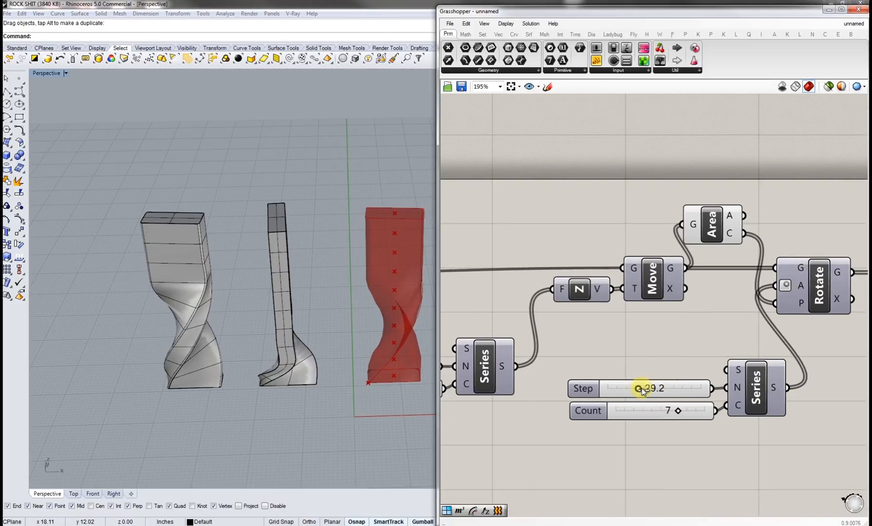
left_click_drag(638, 389, 628, 389)
right_click_drag(566, 357, 808, 338)
right_click_drag(504, 325, 662, 381)
mouse_move(546, 346)
left_mouse_down()
mouse_move(556, 345)
mouse_move(514, 349)
mouse_move(534, 346)
left_mouse_up()
mouse_move(580, 323)
left_mouse_down()
mouse_move(594, 321)
mouse_move(582, 321)
left_mouse_up()
scroll(551, 370, "down", 5)
right_click_drag(750, 358, 603, 365)
Step: Bake the current capped tower as a third variant and move it aside in the viewport
left_click(702, 331)
middle_click(697, 335)
left_click(691, 354)
left_click_drag(380, 362, 141, 355)
right_click_drag(141, 355, 361, 326)
right_click_drag(176, 276, 263, 318)
right_click_drag(576, 405, 667, 371)
right_click_drag(286, 365, 133, 360)
scroll(243, 357, "up", 5)
right_click_drag(243, 356, 292, 332, "shift")
Step: Add a Contour component and connect the Cap output to its shape input
left_click(796, 383)
right_click_drag(796, 382, 724, 404)
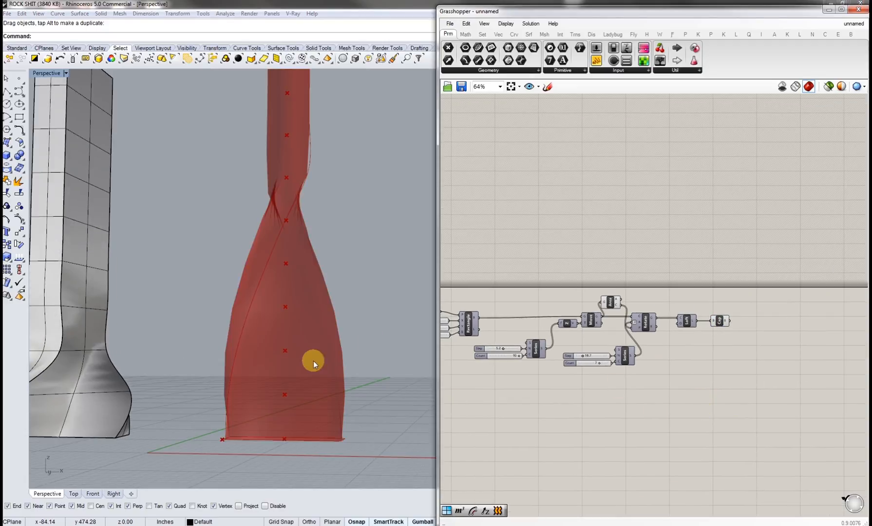
right_click_drag(315, 360, 284, 272)
right_click_drag(721, 370, 624, 387)
double_click(673, 352)
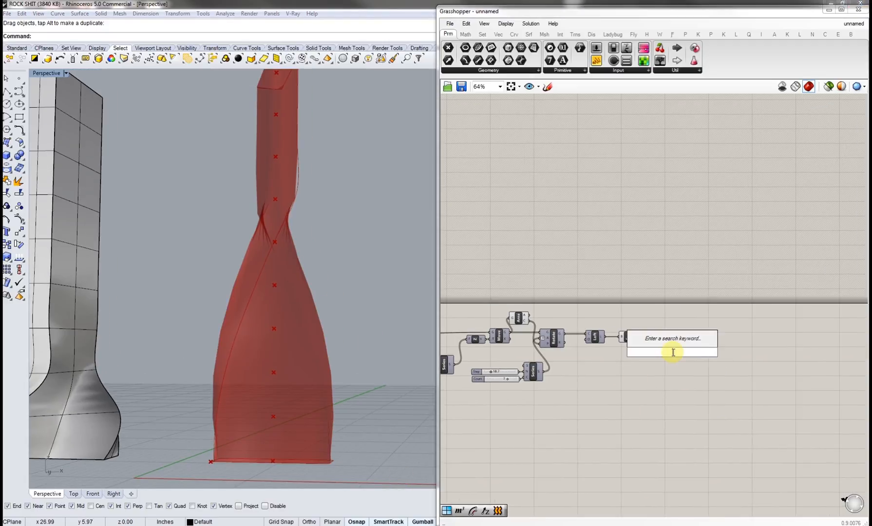
type("cont")
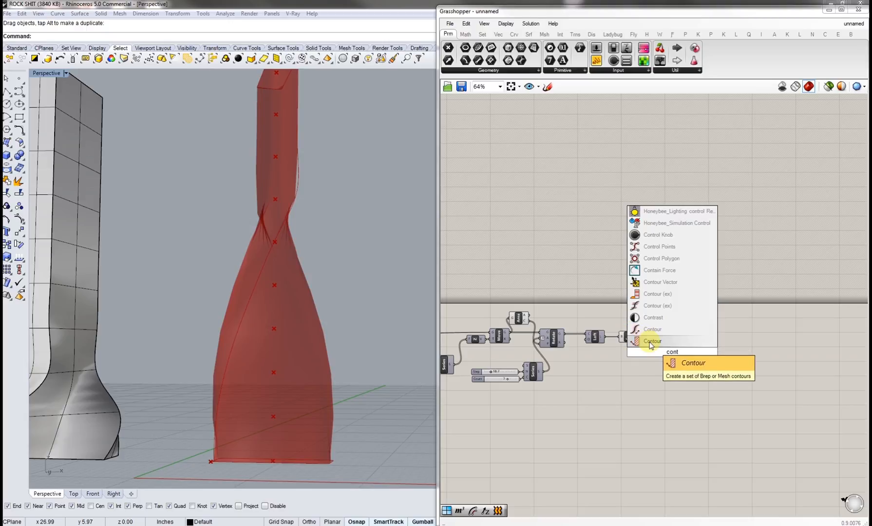
left_click(651, 342)
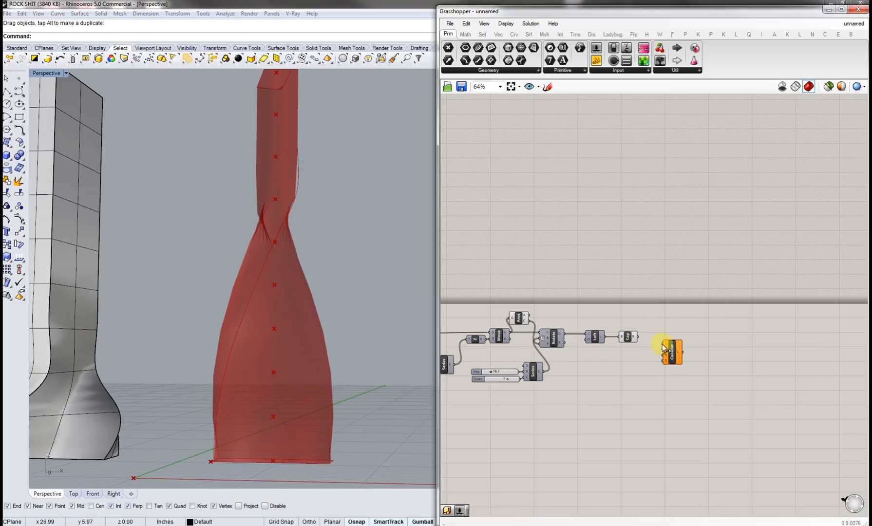
scroll(664, 345, "up", 2)
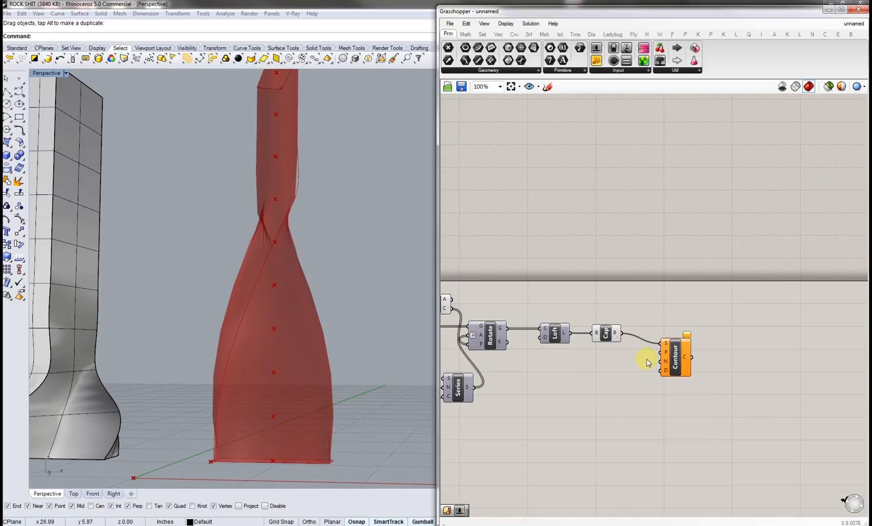
mouse_move(672, 359)
left_mouse_down()
mouse_move(673, 345)
mouse_move(684, 346)
left_mouse_up()
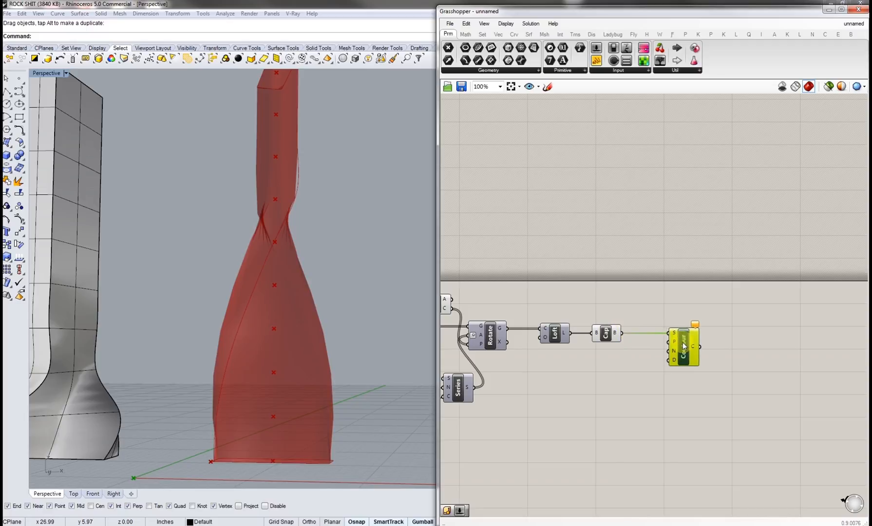
Step: Add a Unit Z component and connect it to the Contour's normal input
scroll(664, 359, "up", 4)
left_click(660, 370)
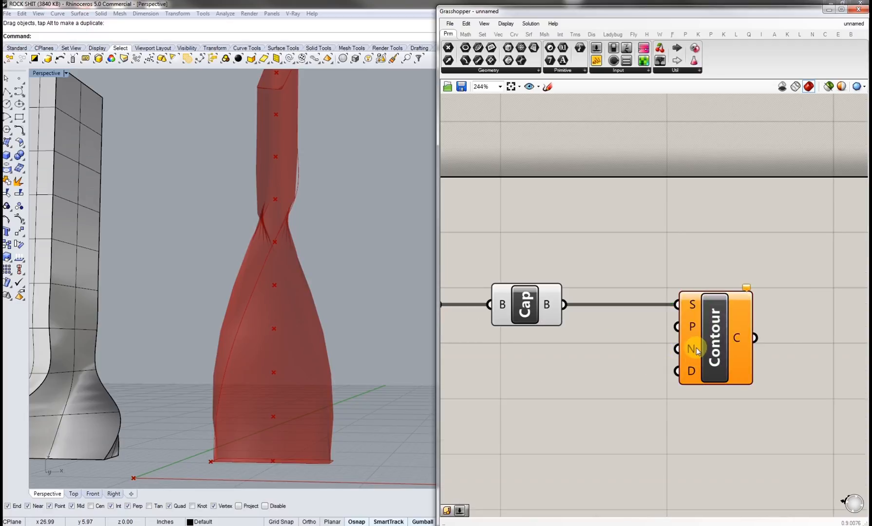
mouse_move(693, 351)
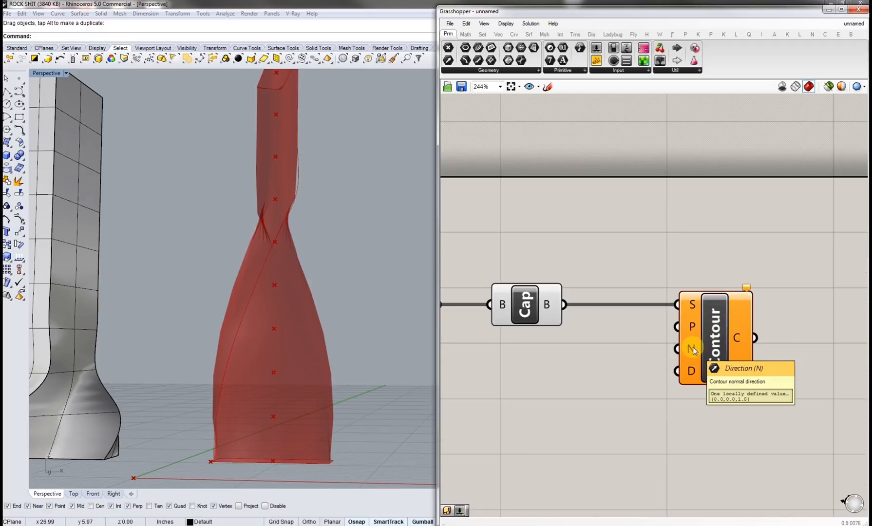
double_click(641, 349)
type("z")
left_click(640, 338)
left_click_drag(642, 352, 676, 349)
left_click(635, 384)
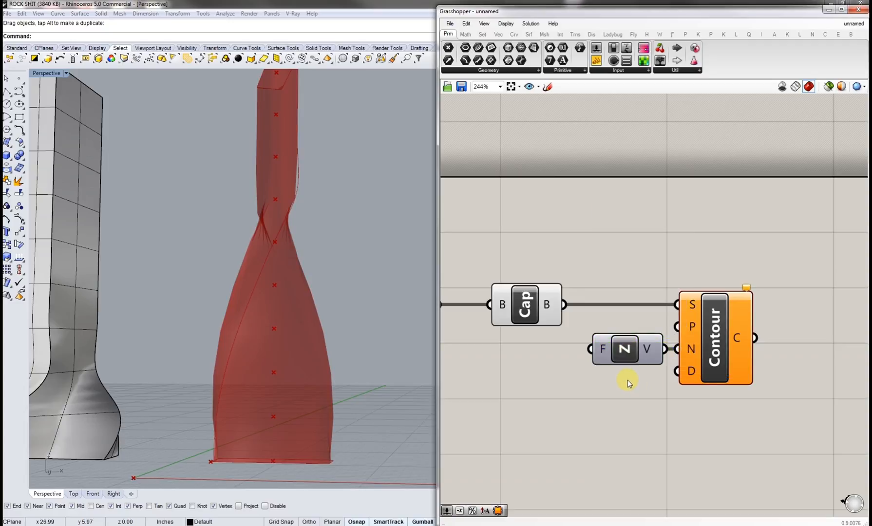
double_click(628, 383)
Step: Measure the height of a baked tower with the Distance command
right_click_drag(296, 465, 292, 481)
right_click_drag(142, 350, 312, 380, "shift")
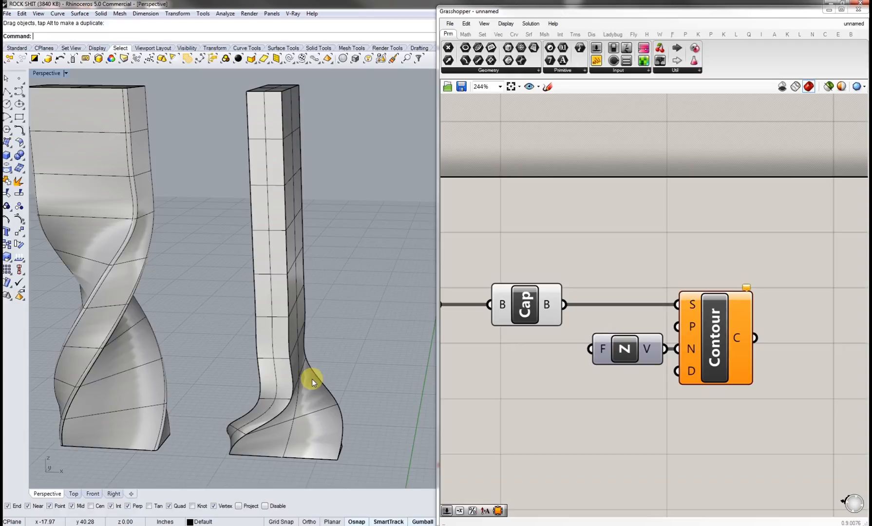
type("Distance")
key("Return")
left_click(229, 455)
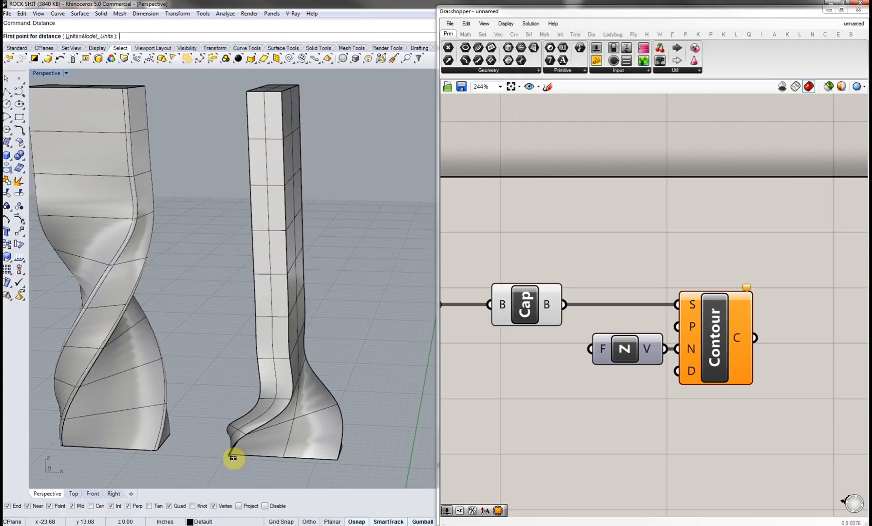
left_click(245, 93)
Step: Add a number slider set to 5 and connect it to the Contour's distance input
double_click(639, 403)
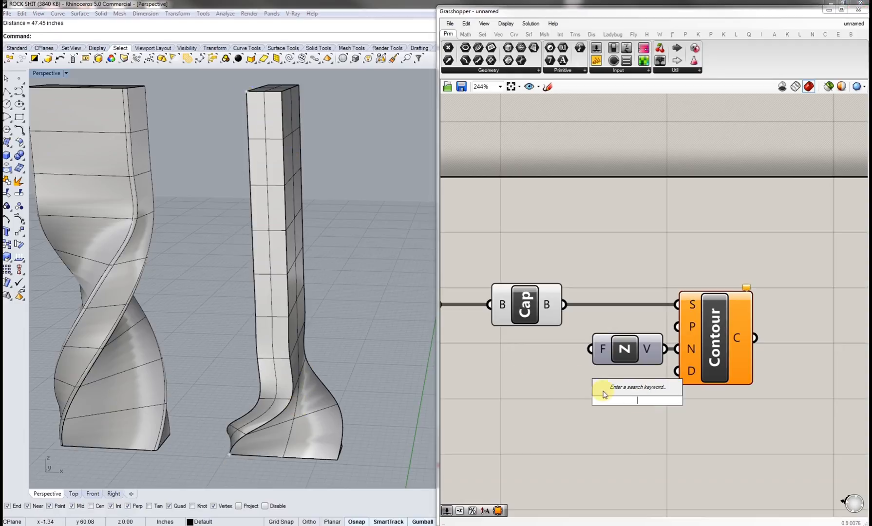
type("5")
key("Return")
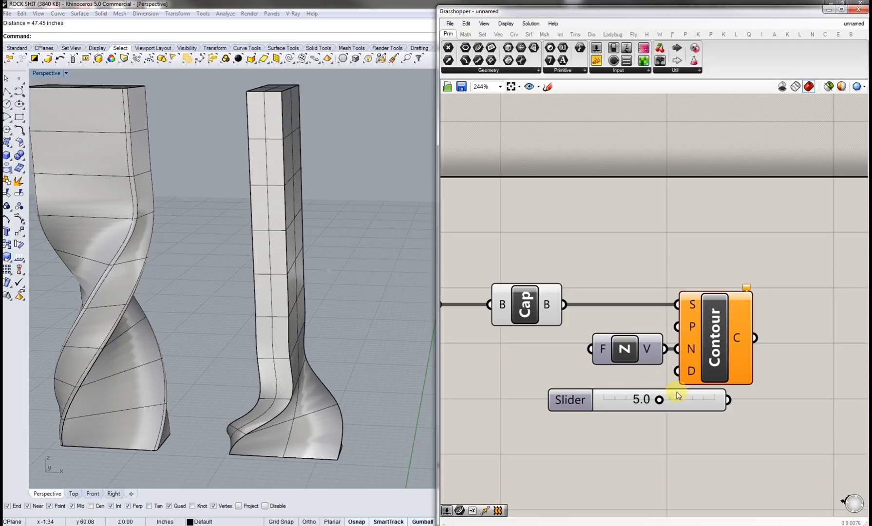
left_click_drag(661, 391, 605, 389)
left_click_drag(667, 391, 670, 395)
Step: Set the contour Distance slider to about 1.1
right_click_drag(394, 362, 263, 331, "shift")
scroll(319, 374, "up", 3)
scroll(318, 372, "up", 5)
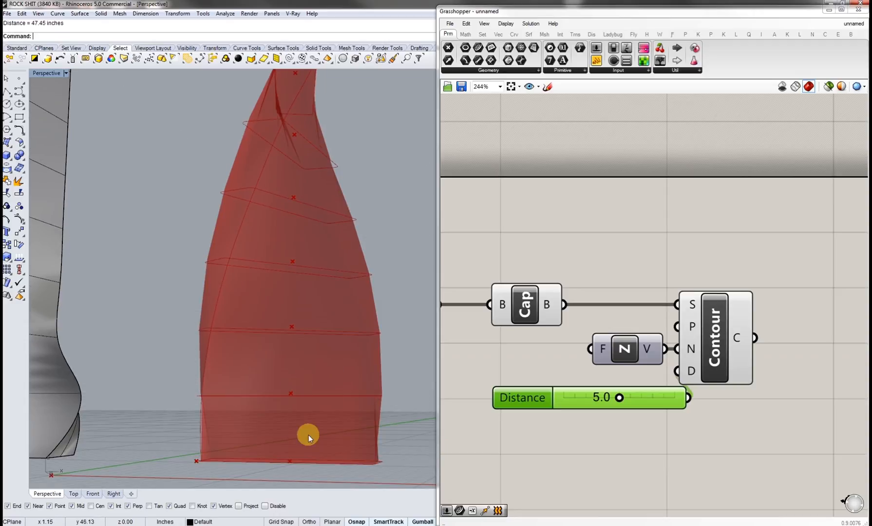
right_click_drag(350, 417, 383, 423, "shift")
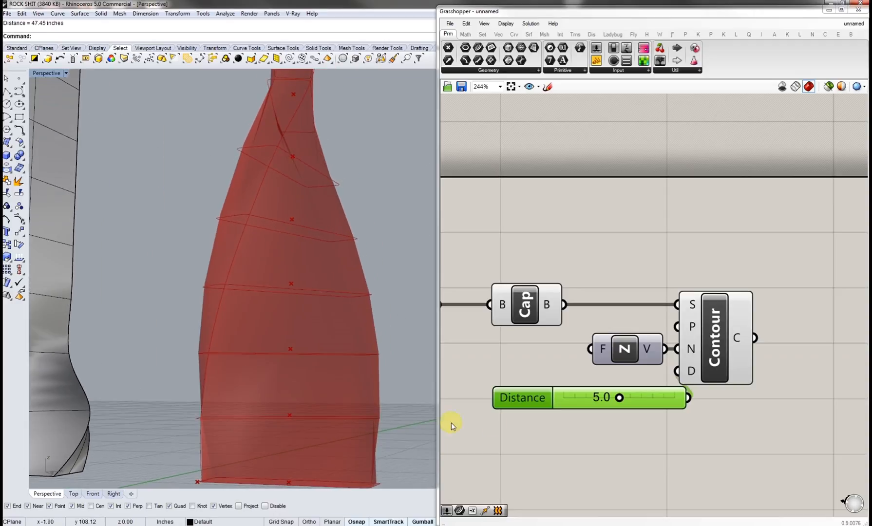
left_click_drag(619, 399, 576, 399)
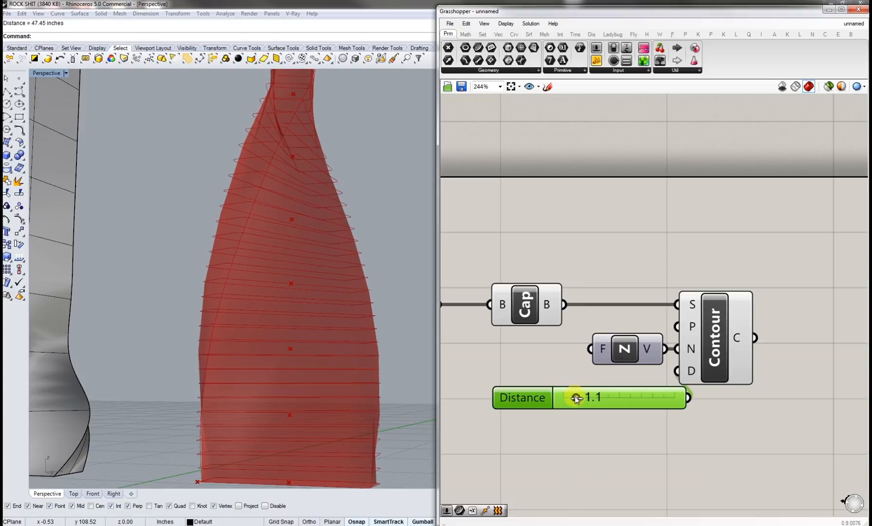
Step: Turn off the preview of the Cap component
middle_click(549, 312)
left_click(578, 283)
right_click_drag(347, 355, 331, 336)
scroll(344, 345, "down", 4)
Step: Set the contour Distance slider to about 0.8
mouse_move(575, 400)
left_mouse_down()
mouse_move(610, 401)
mouse_move(574, 402)
left_mouse_up()
left_click(593, 422)
right_click_drag(694, 421, 563, 428)
right_click_drag(344, 386, 326, 375)
scroll(322, 361, "down", 6)
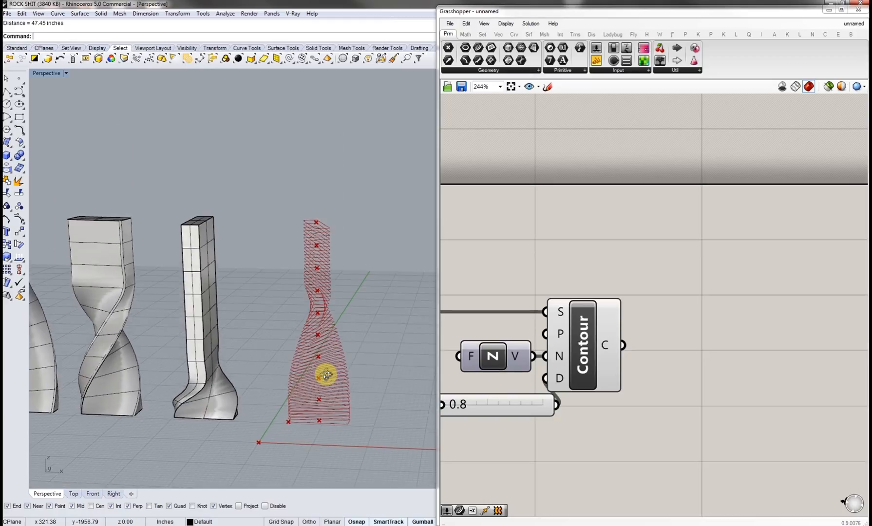
Step: Add an Extrude component and connect the contour curves to its base input
double_click(657, 344)
type("extrude")
left_click(655, 329)
left_click_drag(653, 339, 623, 345)
left_click_drag(672, 360, 738, 364)
Step: Add another Unit Z component and connect it to the Extrude direction input
double_click(677, 409)
type("z")
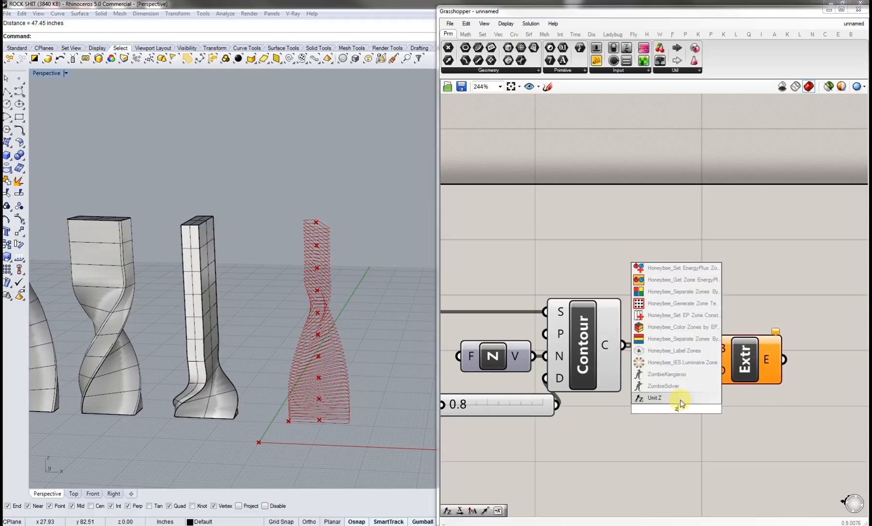
left_click(678, 399)
left_click_drag(679, 407, 687, 425)
left_click(604, 472)
right_click_drag(604, 472, 681, 468)
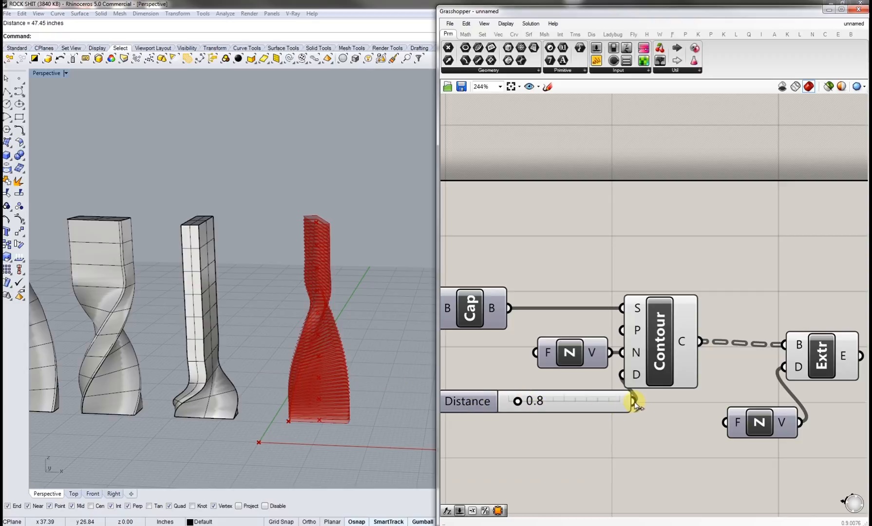
Step: Connect the Distance slider to the new Unit Z factor input
left_click_drag(703, 433, 721, 429)
right_click_drag(676, 436, 746, 435)
left_click_drag(683, 402, 611, 432)
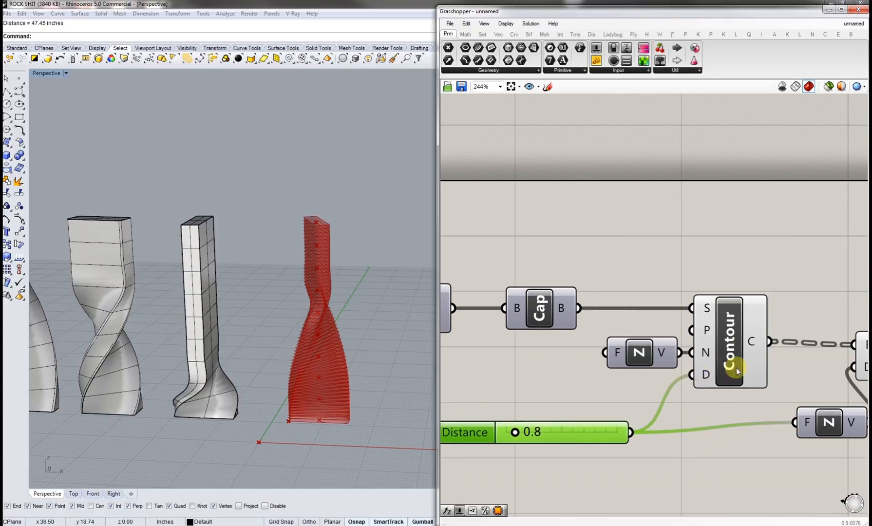
right_click_drag(765, 370, 705, 377)
right_click_drag(520, 448, 654, 432)
Step: Add a Cap component and connect the extrusions to it
scroll(623, 433, "up", 3)
right_click_drag(313, 374, 340, 377)
scroll(321, 367, "up", 9)
scroll(610, 366, "down", 5)
right_click_drag(703, 366, 557, 372)
double_click(742, 329)
type("cap")
left_click(735, 318)
left_click_drag(720, 325, 706, 339)
left_click(687, 338)
Step: Turn off the preview of the Contour component
left_click(584, 334, "shift")
middle_click(589, 333)
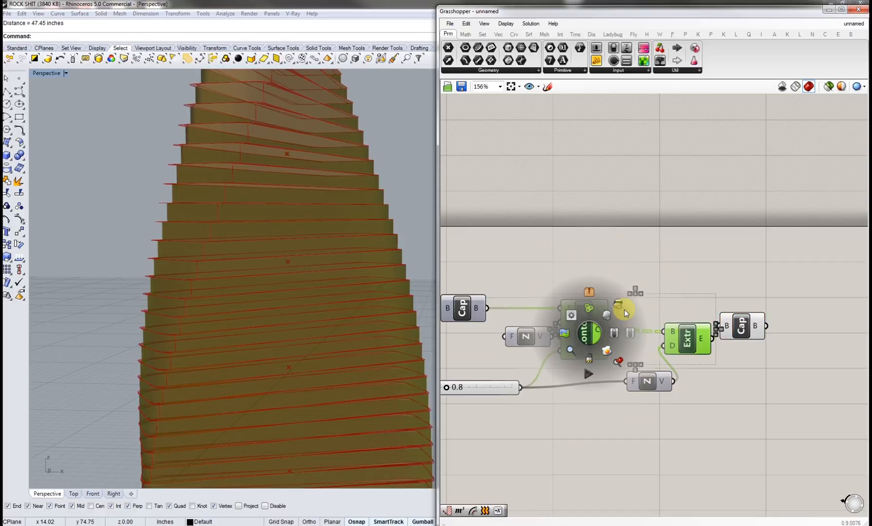
left_click(621, 307)
left_click(655, 262)
Step: Set the contour Distance slider to about 3.8
right_click_drag(342, 282, 342, 341)
scroll(306, 349, "down", 7)
scroll(599, 409, "up", 3)
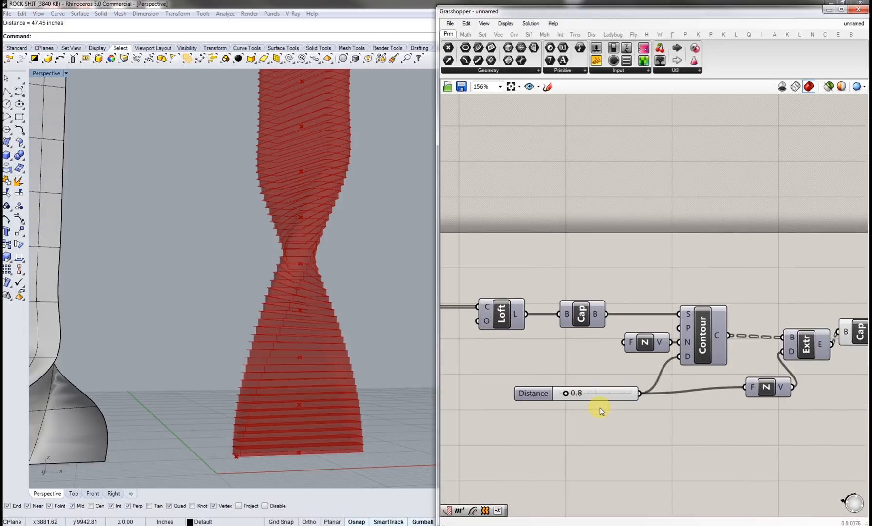
left_click_drag(576, 396, 610, 397)
scroll(313, 356, "down", 4)
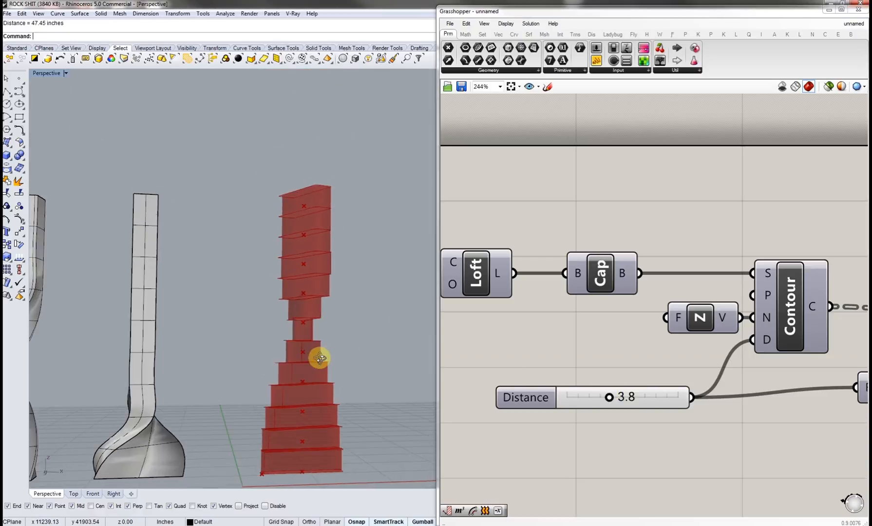
Step: Set the contour Distance slider to 0.7 for thinner, denser floor slices
left_click_drag(610, 397, 575, 398)
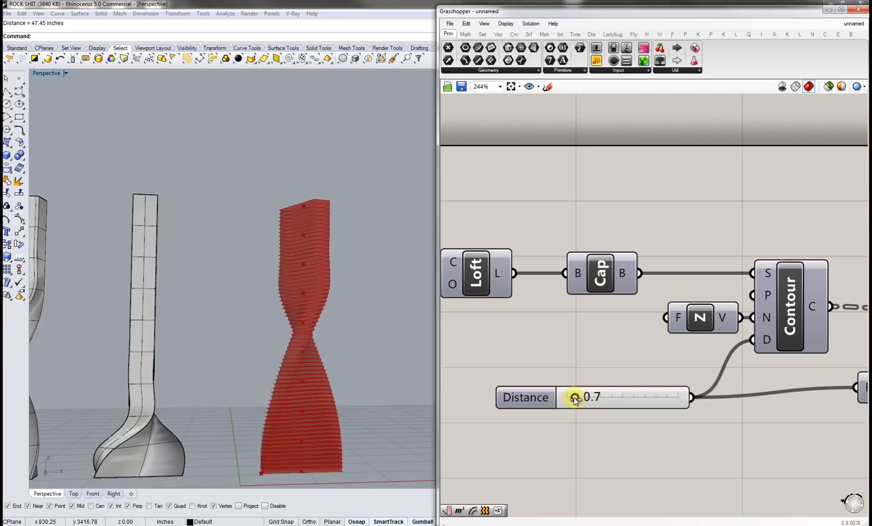
scroll(576, 347, "down", 5)
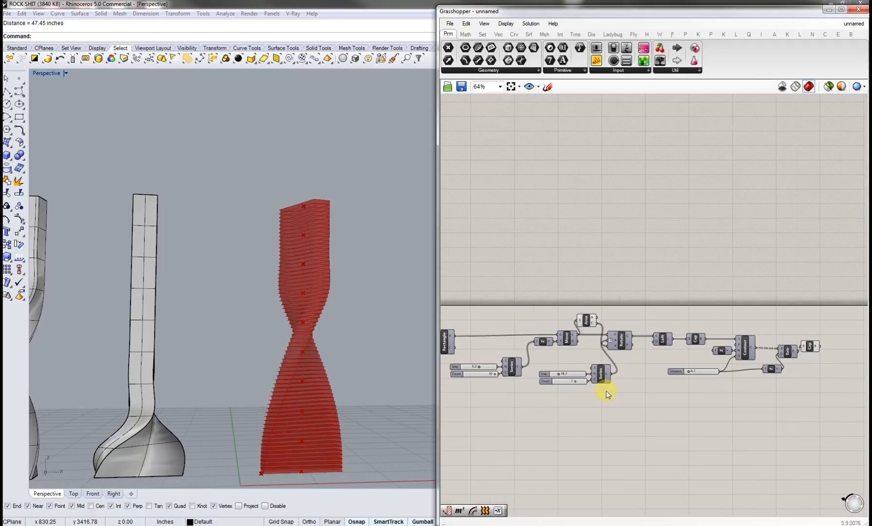
right_click_drag(400, 374, 329, 375)
scroll(317, 358, "up", 6)
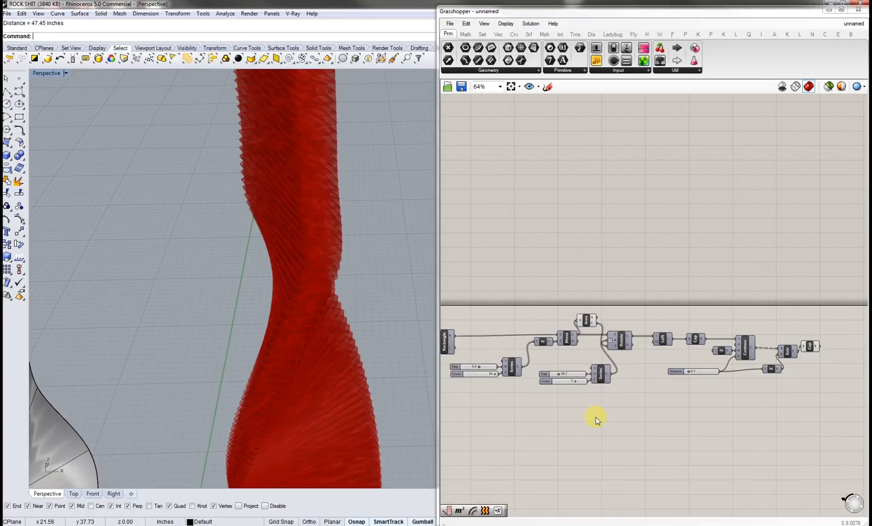
Step: Adjust the rotation Series Step slider to 22.7 to reduce the tower's twist
scroll(609, 375, "up", 1)
scroll(584, 352, "up", 4)
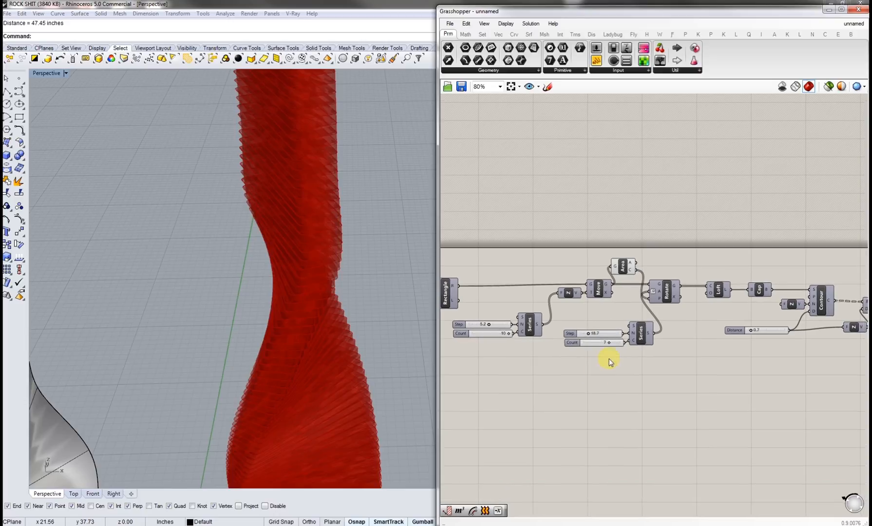
left_click_drag(584, 352, 597, 349)
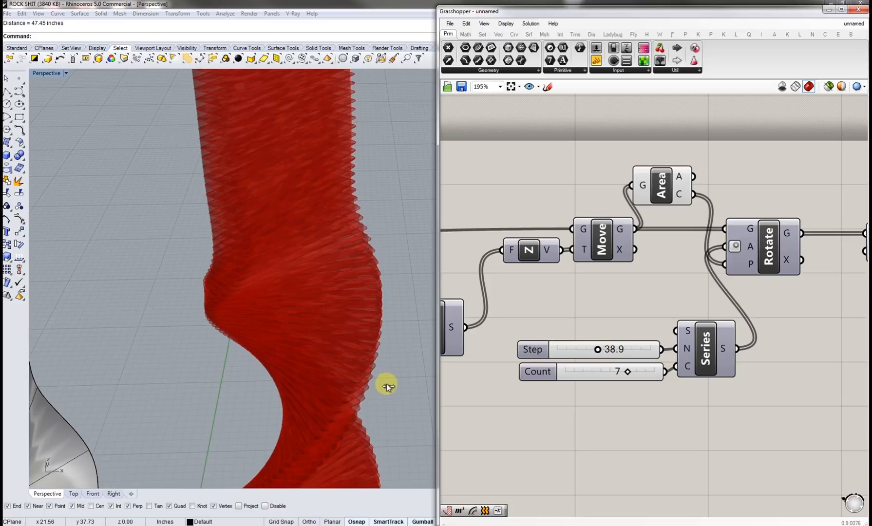
scroll(380, 392, "down", 6)
right_click_drag(348, 354, 375, 371)
left_click_drag(598, 351, 580, 350)
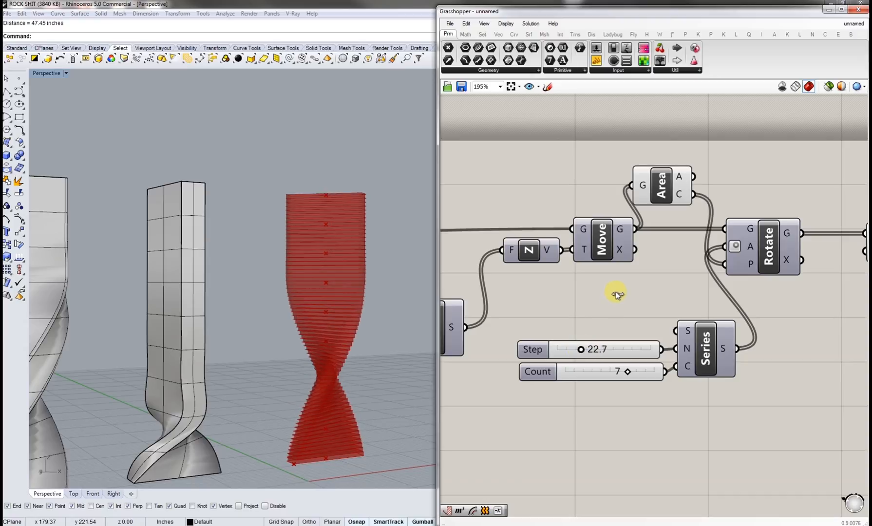
Step: Move the final Cap component to sit beside the Extrude component on the canvas
mouse_move(284, 359)
right_mouse_down()
mouse_move(288, 379)
mouse_move(274, 360)
mouse_move(286, 354)
right_mouse_up()
right_click_drag(609, 321, 566, 343)
scroll(565, 342, "down", 3)
right_click_drag(757, 327, 491, 335)
left_click(672, 322)
left_click_drag(672, 322, 712, 331)
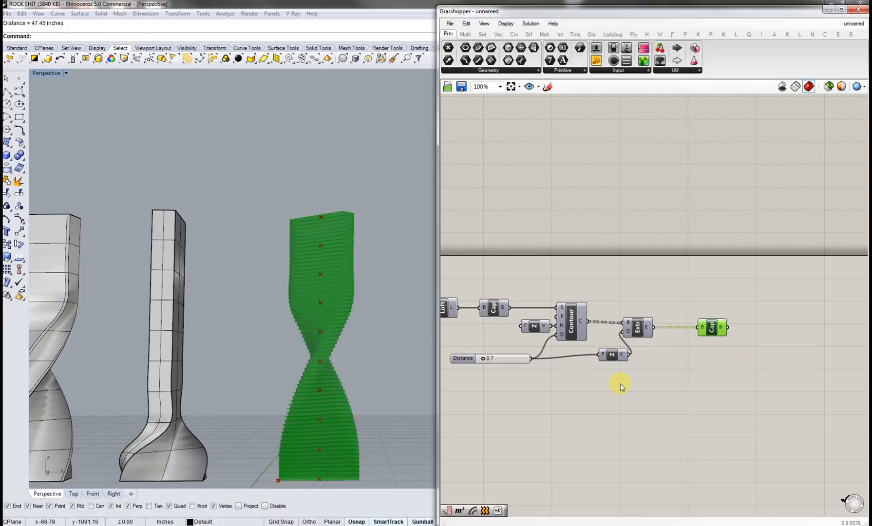
right_click_drag(307, 386, 314, 380)
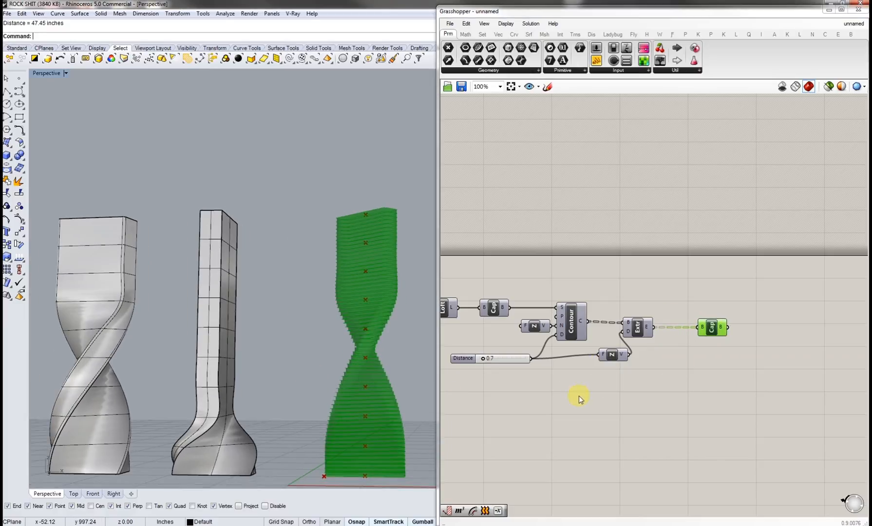
left_click(607, 382)
right_click_drag(617, 383, 649, 388)
right_click_drag(360, 366, 412, 391)
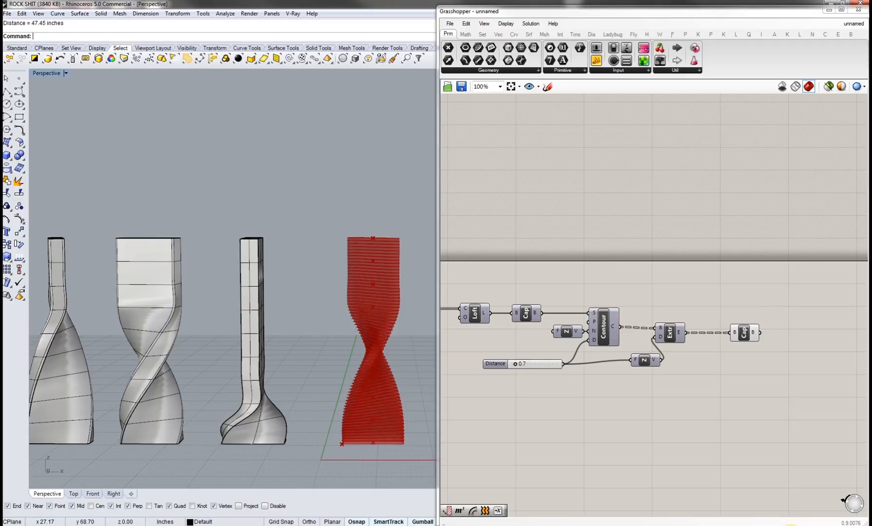
left_click(788, 525)
left_click(770, 447)
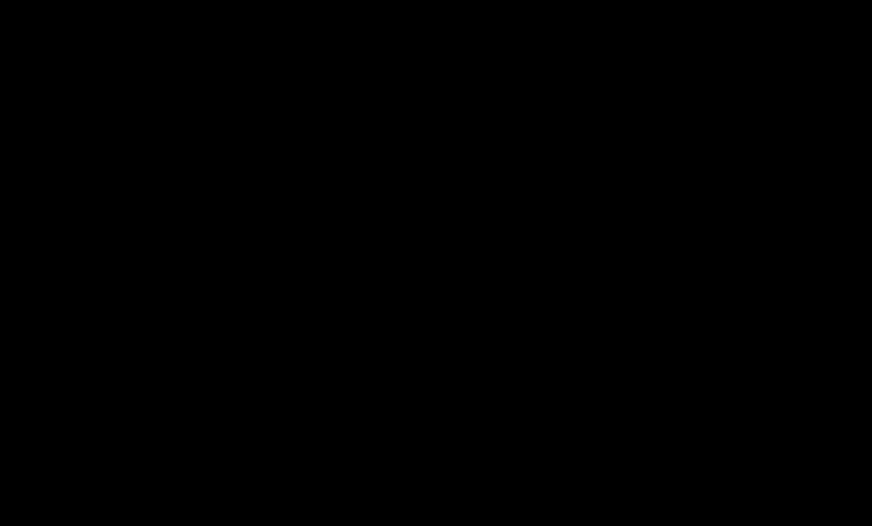